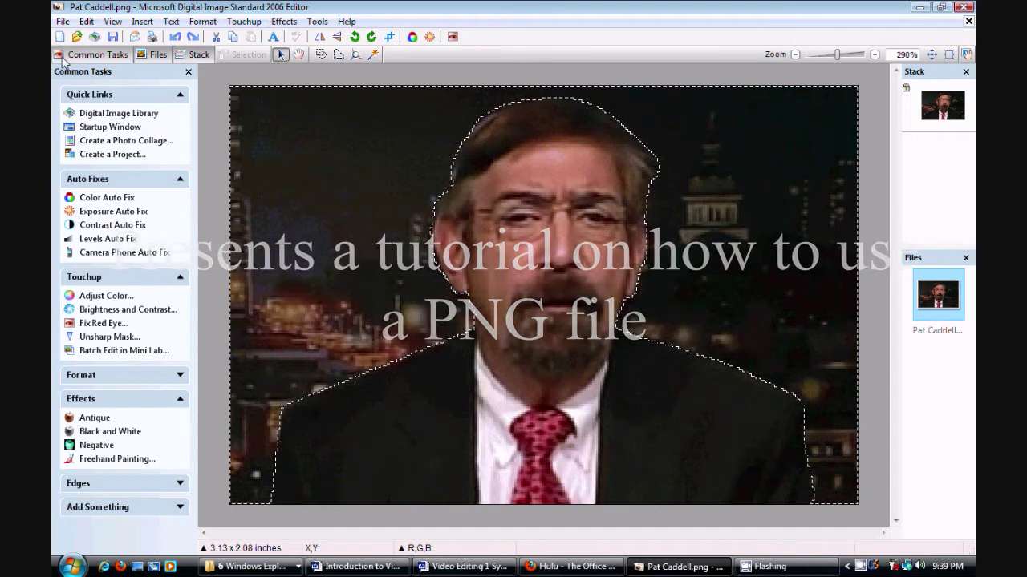
Step: Delete the selected night-city background around the man, leaving him on plain white
{"action": "left_click", "coordinate": [62, 21]}
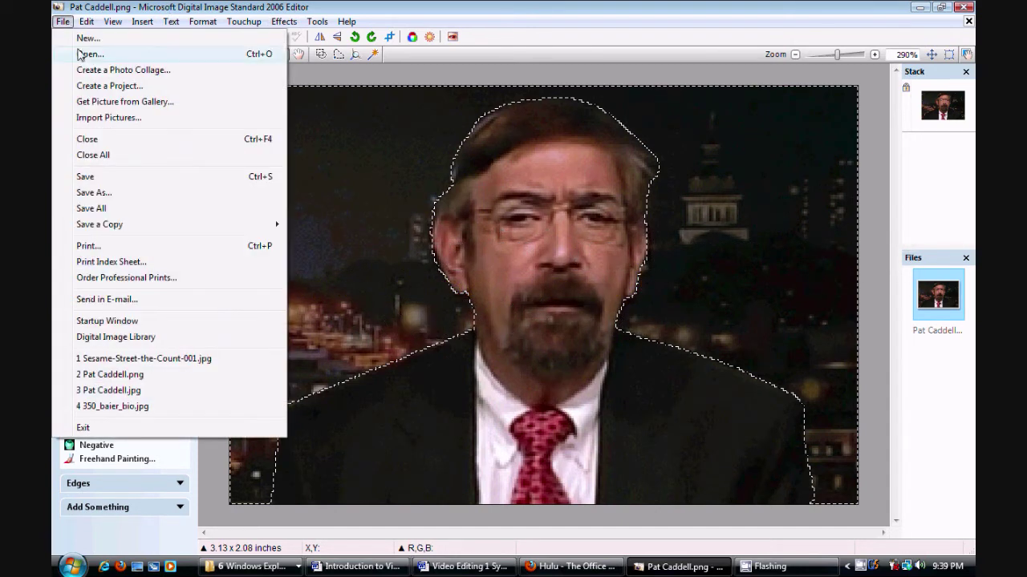
{"action": "left_click", "coordinate": [450, 6]}
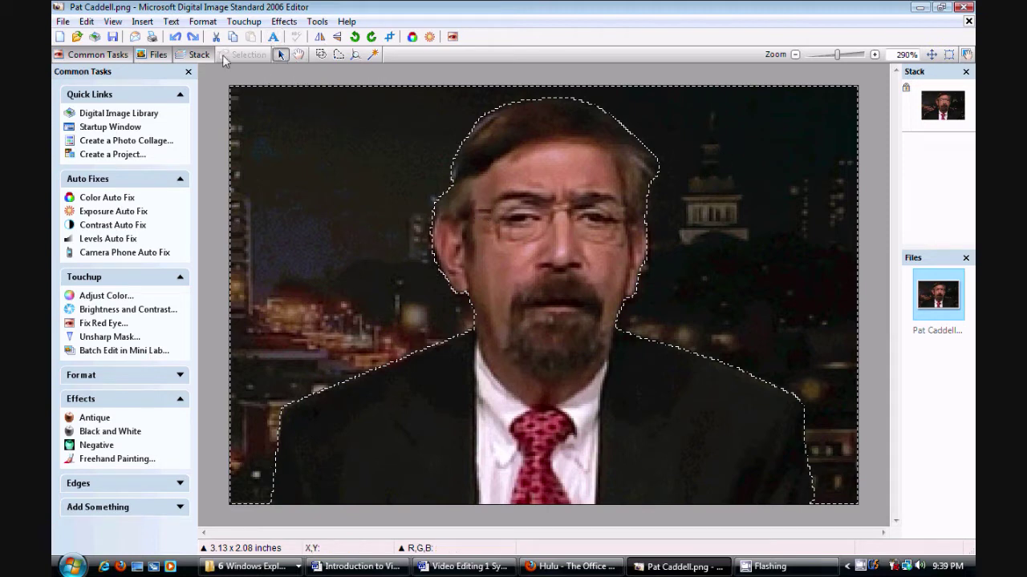
{"action": "key", "text": "Delete"}
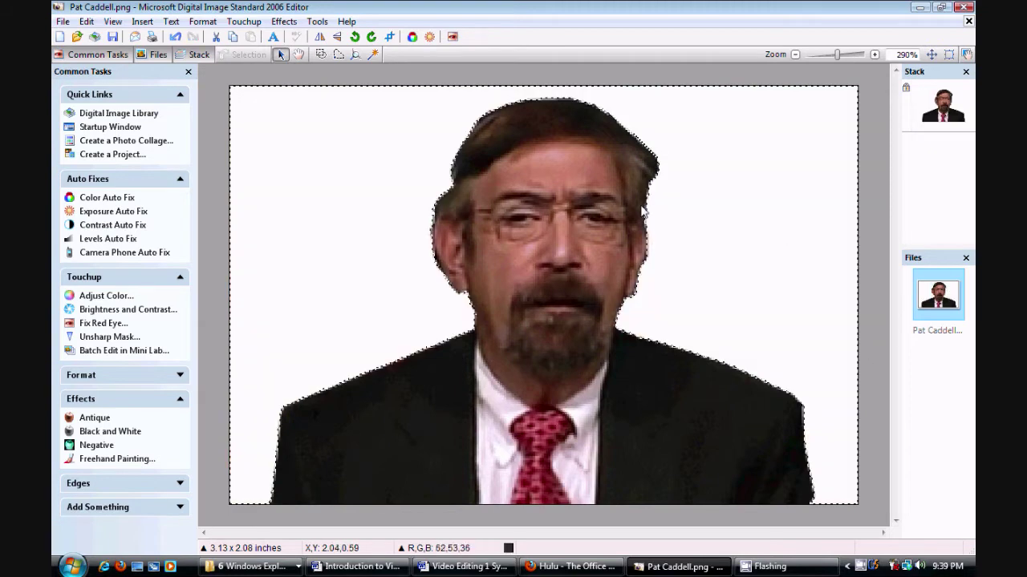
{"action": "left_click", "coordinate": [259, 121]}
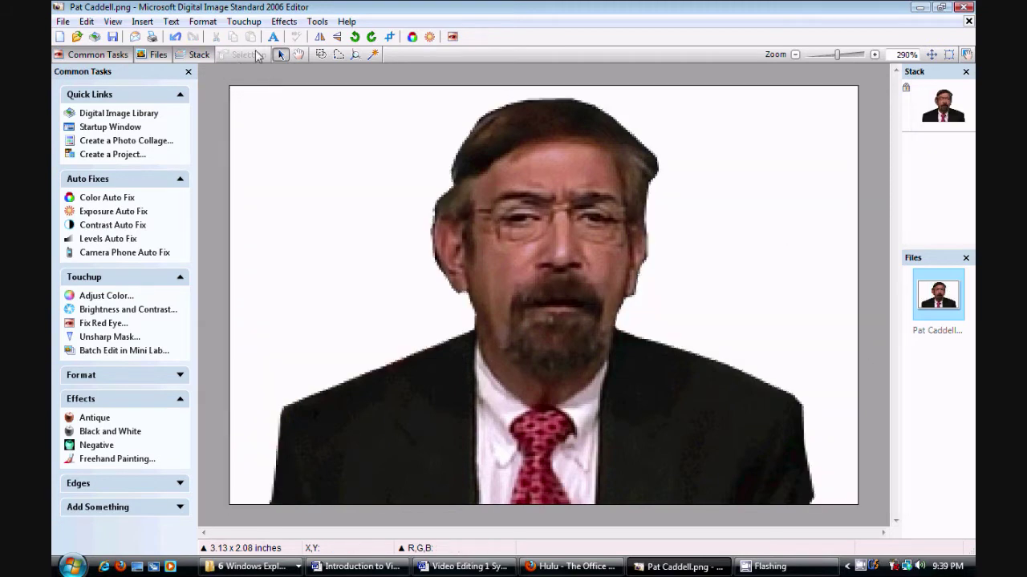
{"action": "left_click", "coordinate": [303, 382]}
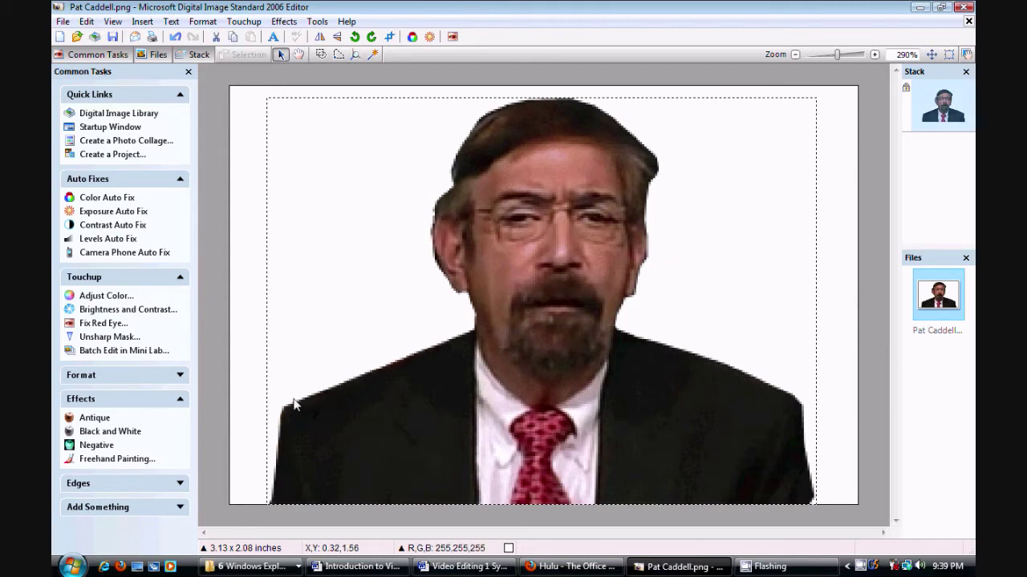
{"action": "left_click", "coordinate": [339, 53]}
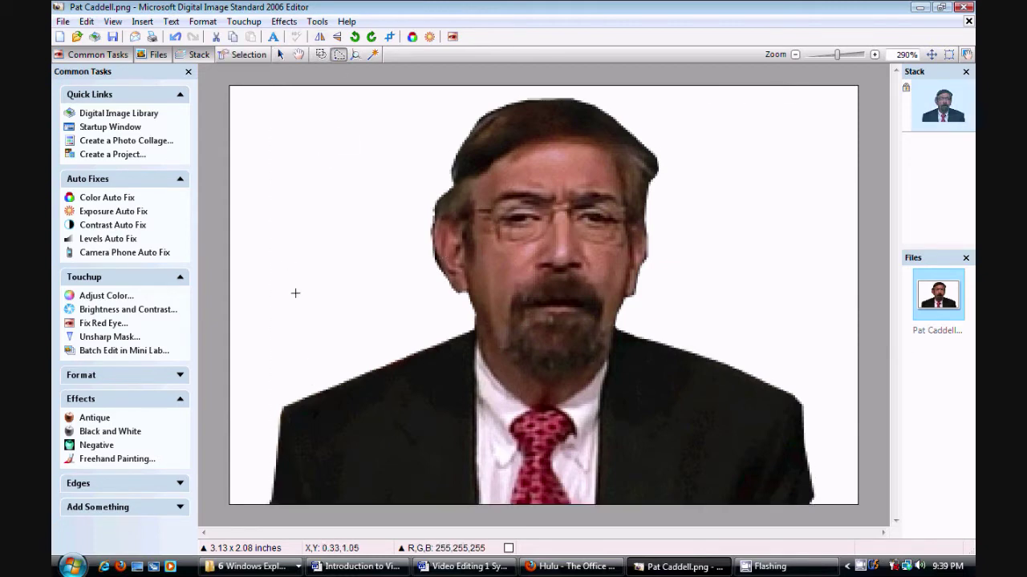
{"action": "mouse_move", "coordinate": [313, 358]}
{"action": "left_mouse_down"}
{"action": "mouse_move", "coordinate": [283, 420]}
{"action": "mouse_move", "coordinate": [300, 361]}
{"action": "left_mouse_up"}
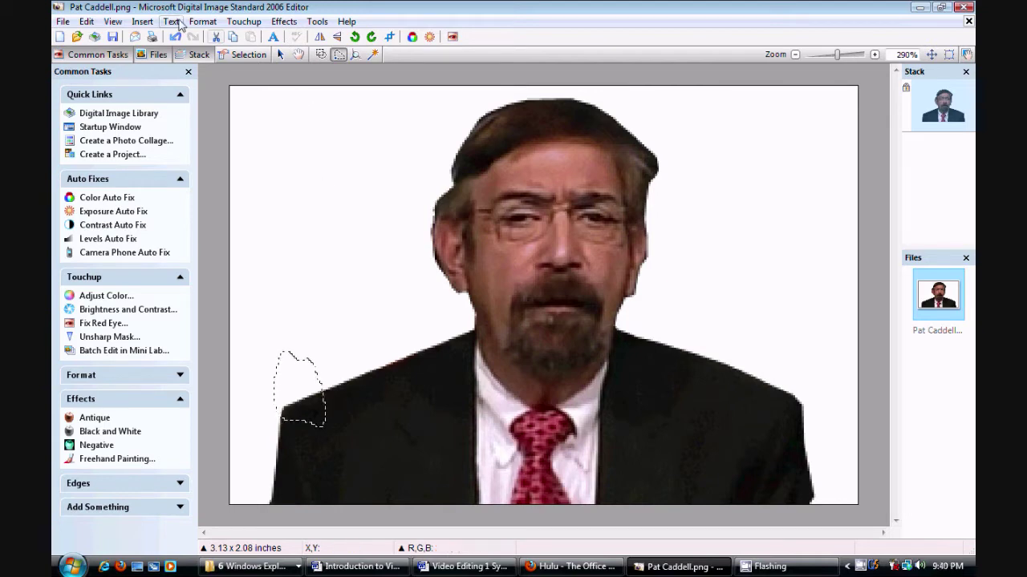
{"action": "left_click", "coordinate": [242, 55]}
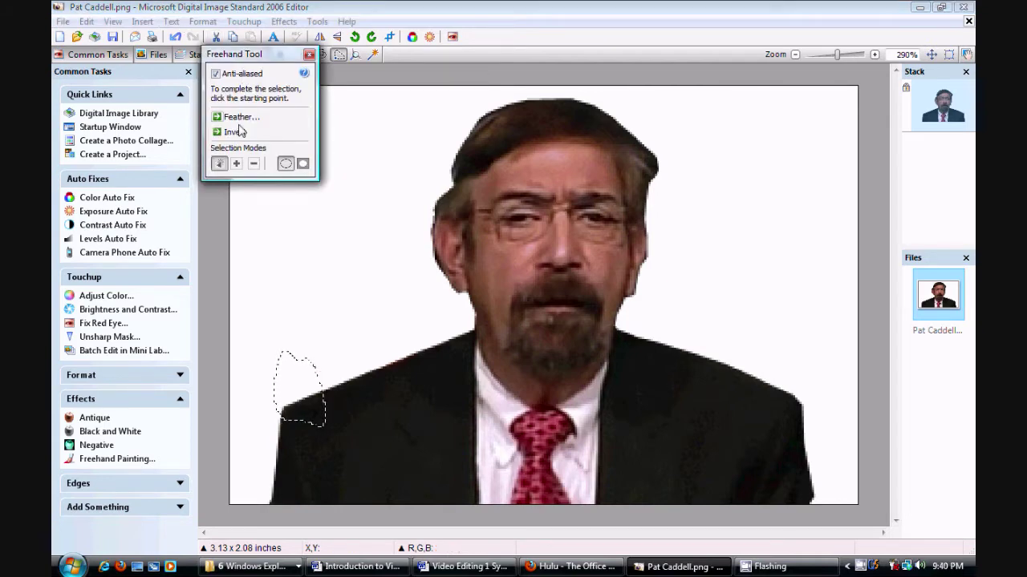
{"action": "left_click", "coordinate": [307, 55]}
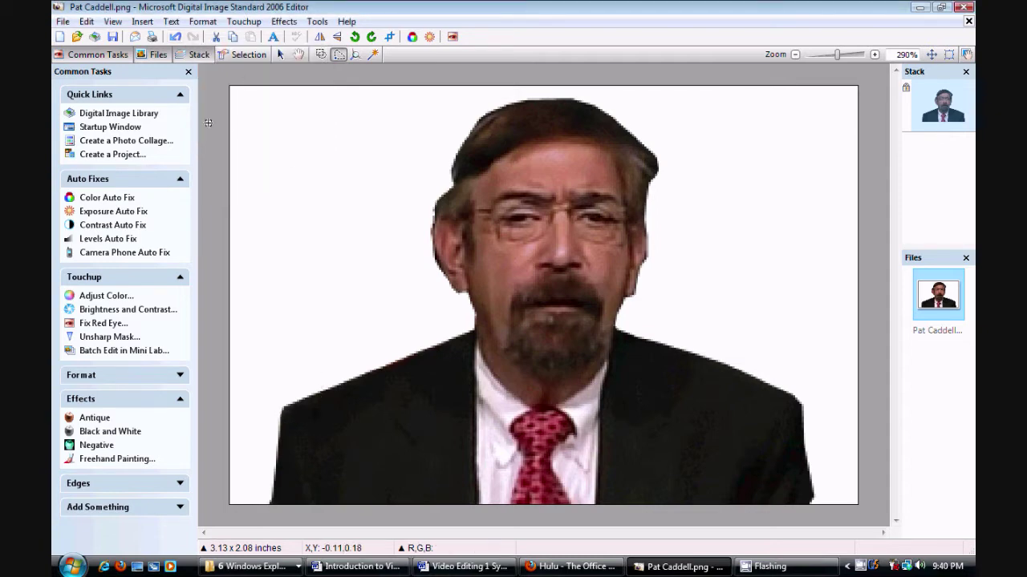
{"action": "left_click", "coordinate": [280, 53]}
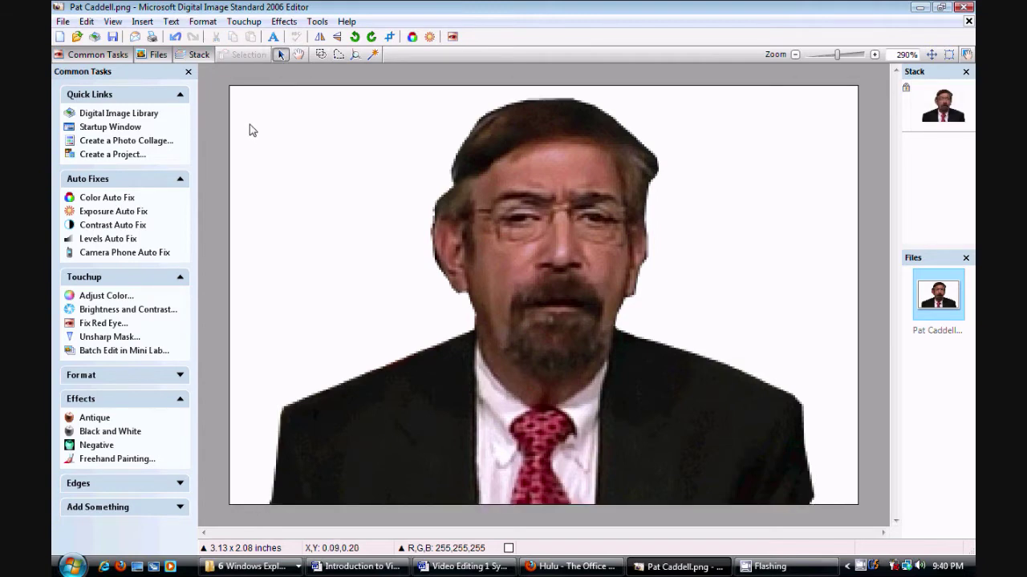
{"action": "left_click", "coordinate": [62, 21]}
Step: Save the cut-out portrait as Pat Caddell.png in Digital Image PNG Plus format
{"action": "left_click", "coordinate": [112, 194]}
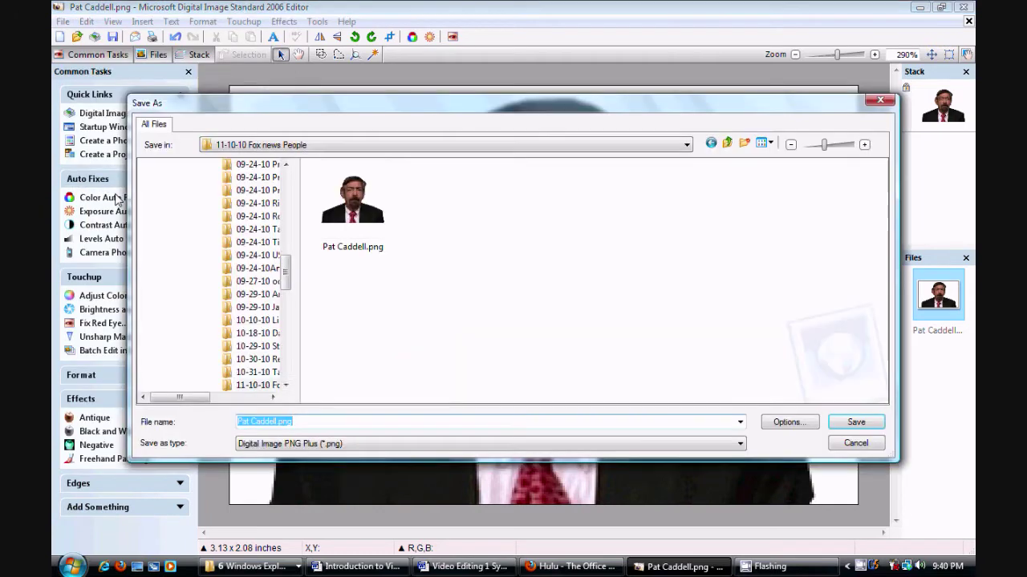
{"action": "left_click", "coordinate": [297, 447]}
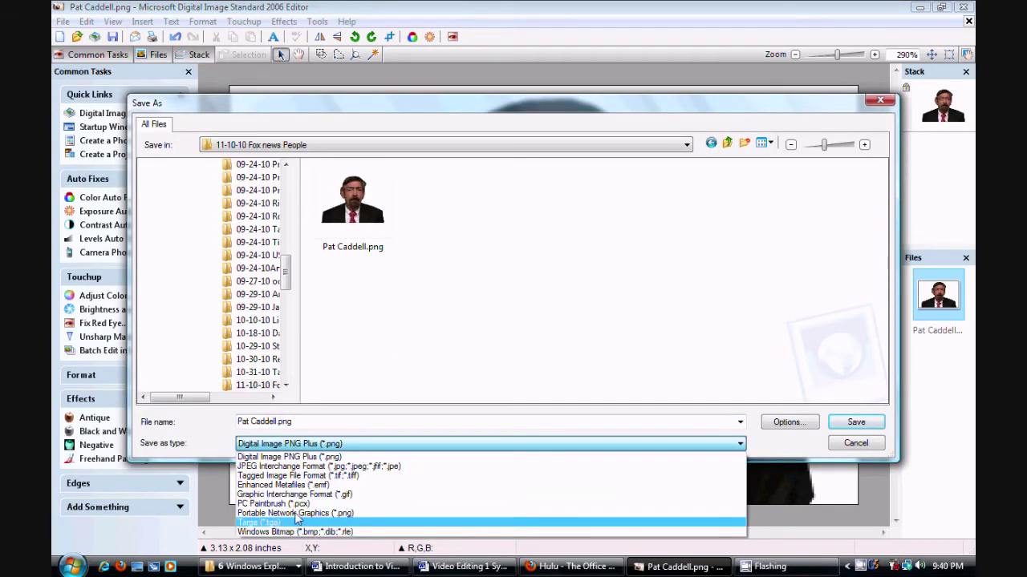
{"action": "left_click", "coordinate": [282, 458]}
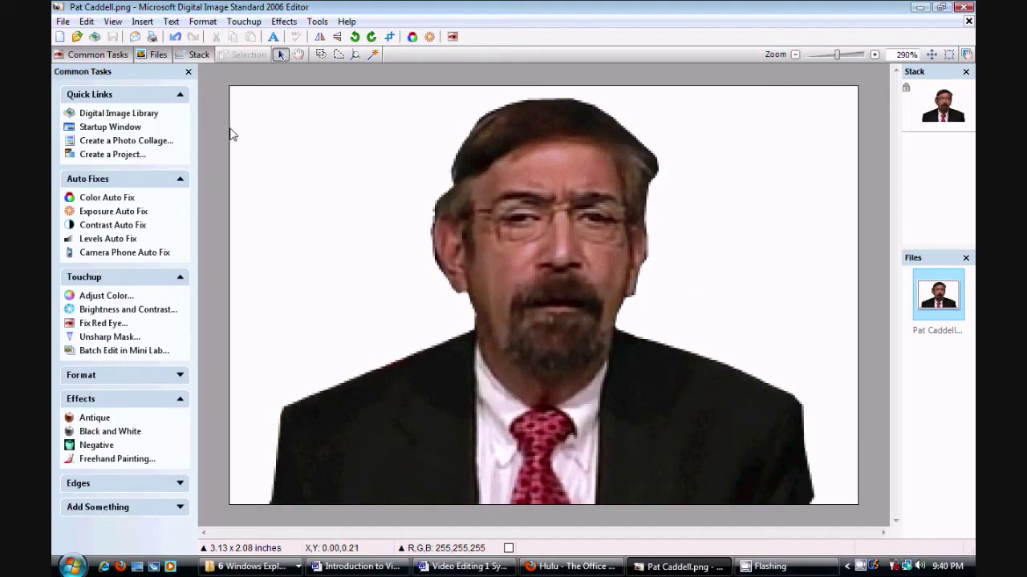
Step: Open The Count.jpg poster from the File Browser
{"action": "left_click", "coordinate": [62, 24]}
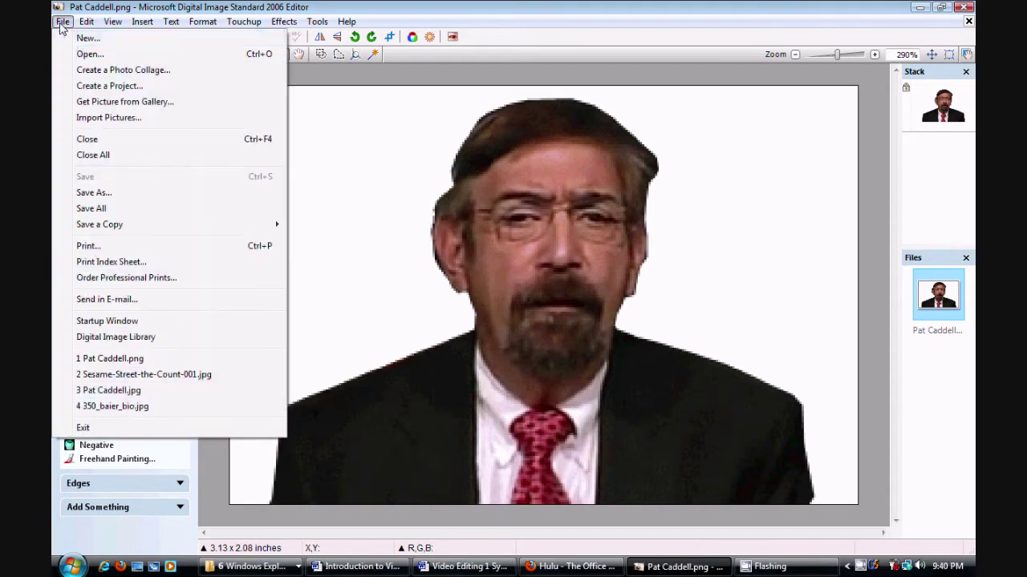
{"action": "left_click", "coordinate": [88, 54]}
{"action": "scroll", "coordinate": [400, 233], "scroll_direction": "down", "scroll_amount": 3}
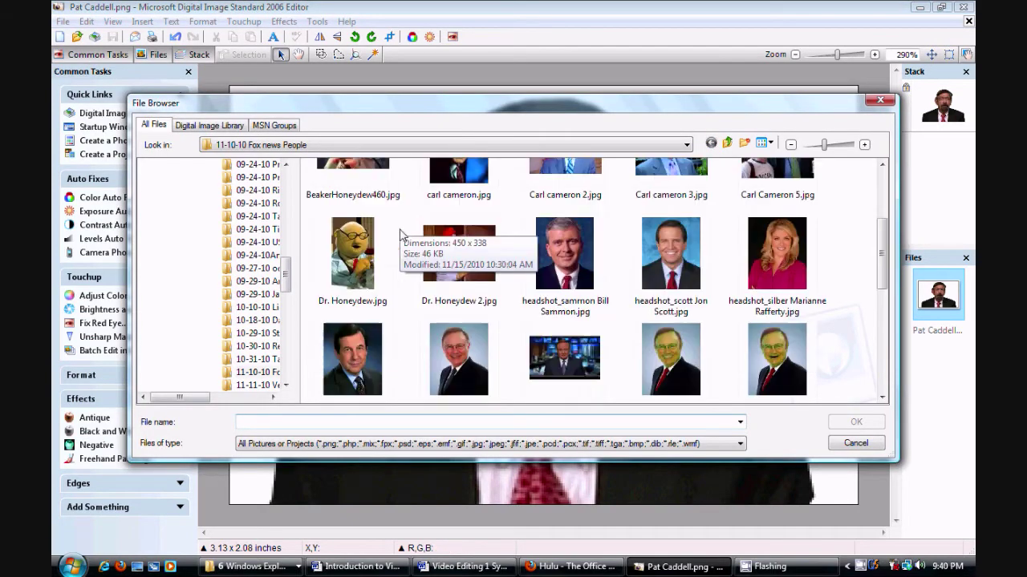
{"action": "scroll", "coordinate": [400, 234], "scroll_direction": "down", "scroll_amount": 10}
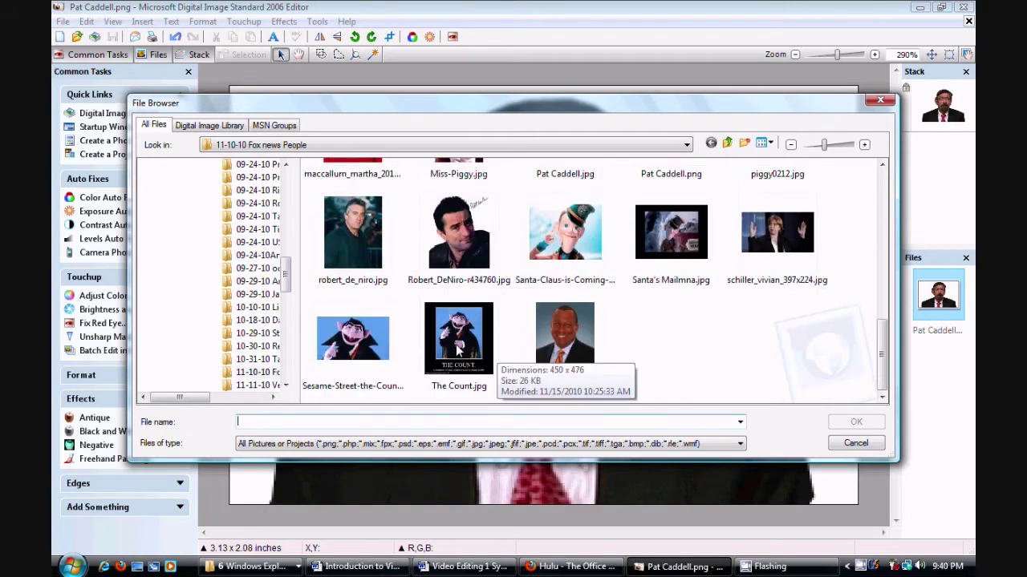
{"action": "double_click", "coordinate": [458, 351]}
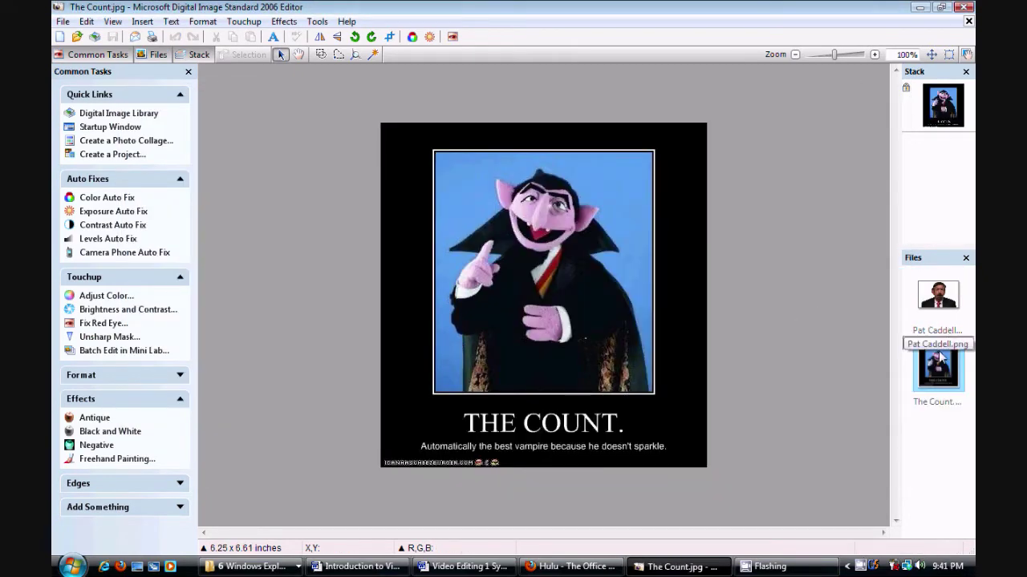
Step: Switch between the portrait and The Count poster, ending on the portrait
{"action": "left_click", "coordinate": [962, 301]}
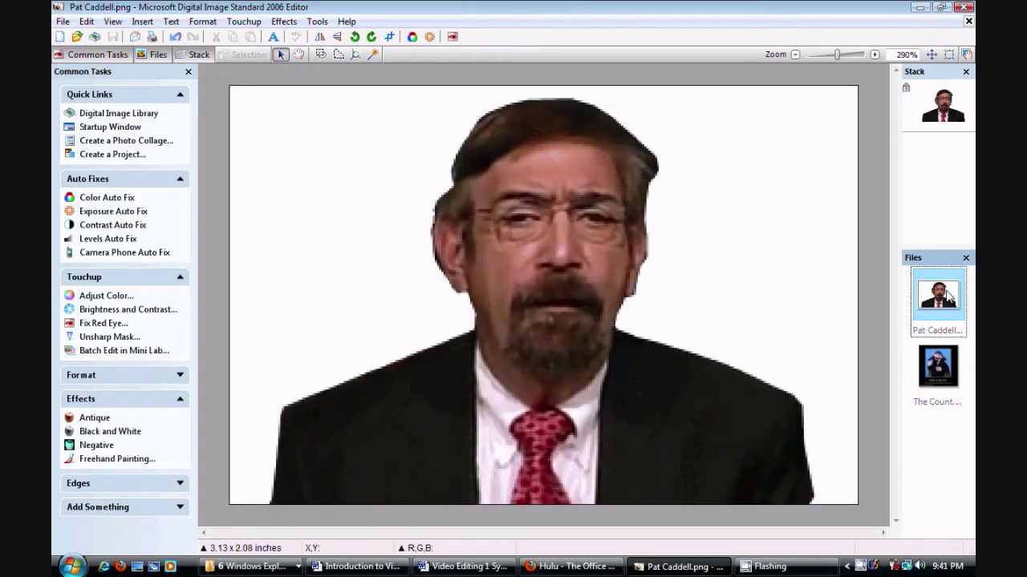
{"action": "left_click", "coordinate": [940, 369]}
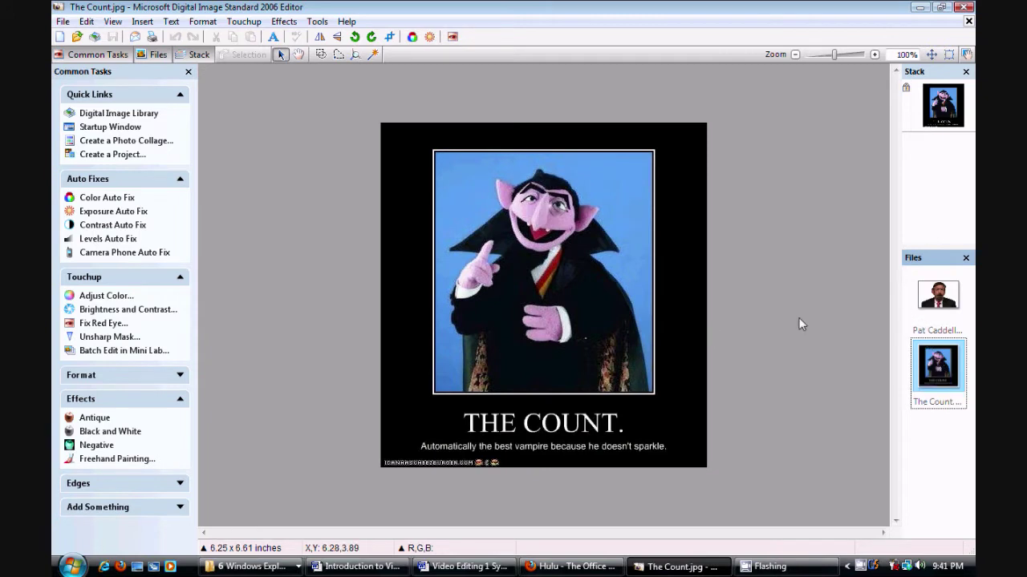
{"action": "left_click", "coordinate": [938, 295]}
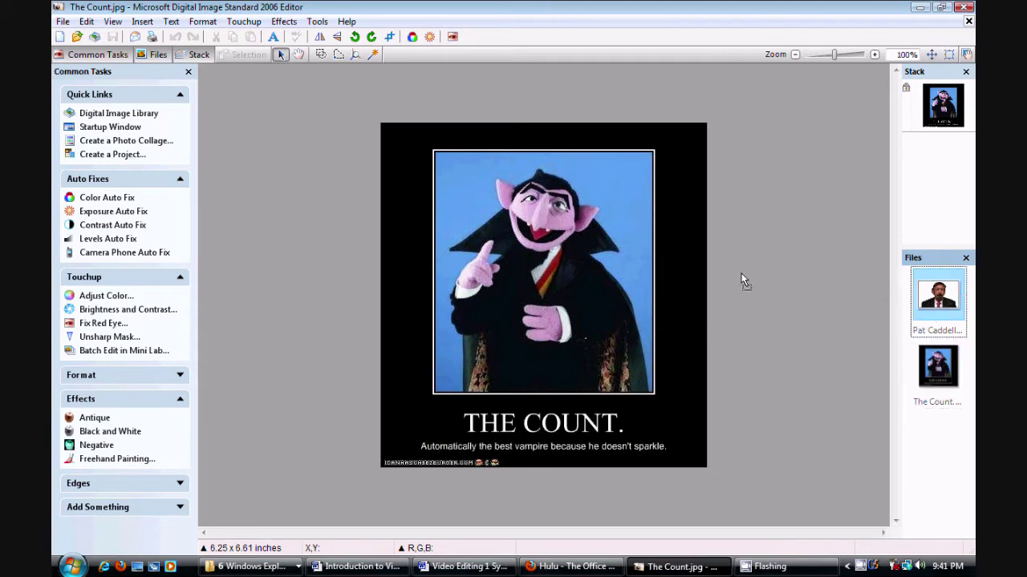
Step: Drag the cut-out portrait onto The Count poster and position it over the Count
{"action": "left_click_drag", "start_coordinate": [743, 280], "coordinate": [586, 242]}
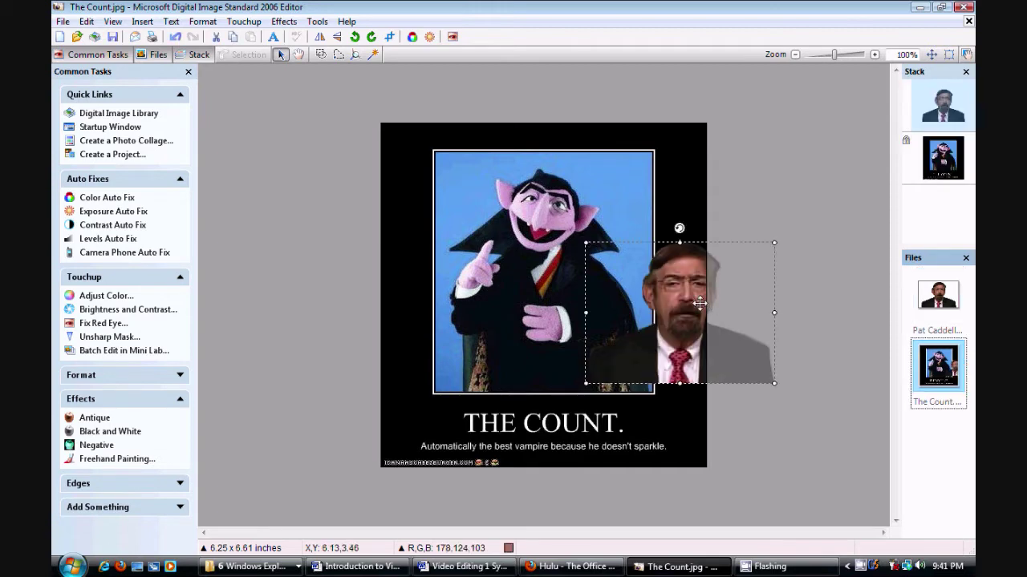
{"action": "left_click_drag", "start_coordinate": [699, 302], "coordinate": [602, 285]}
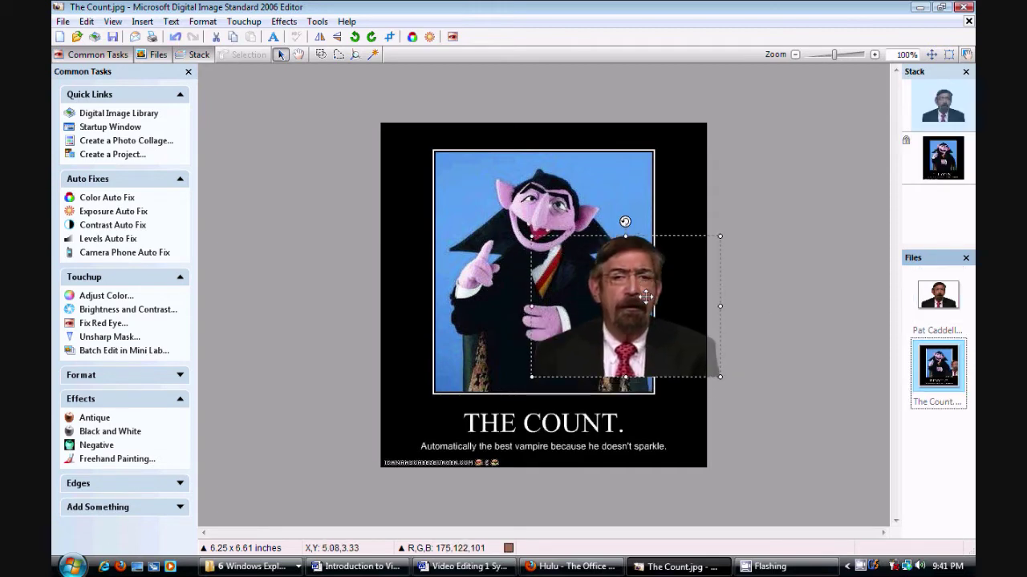
{"action": "right_click", "coordinate": [602, 285]}
{"action": "left_click", "coordinate": [663, 397]}
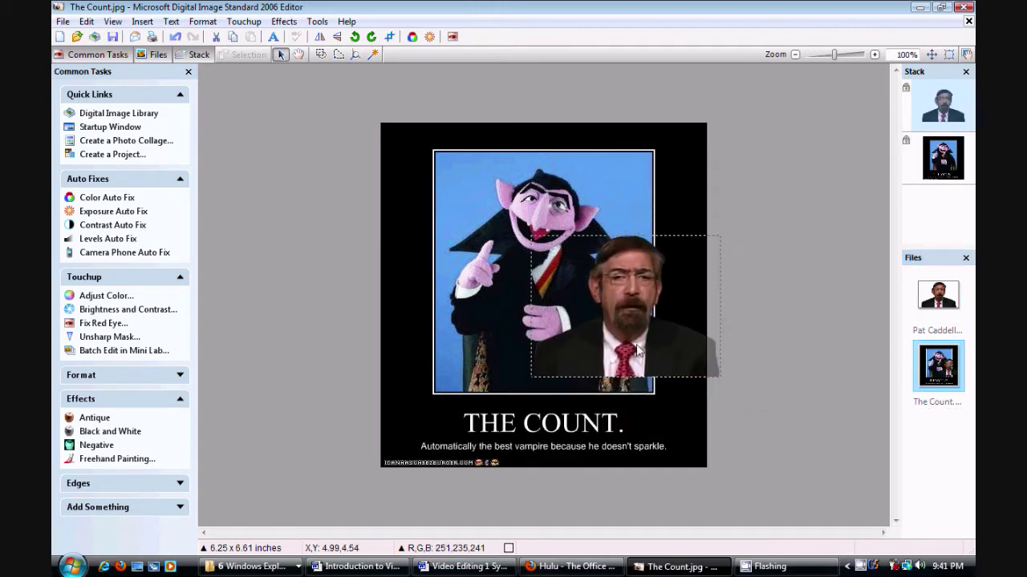
{"action": "right_click", "coordinate": [604, 307]}
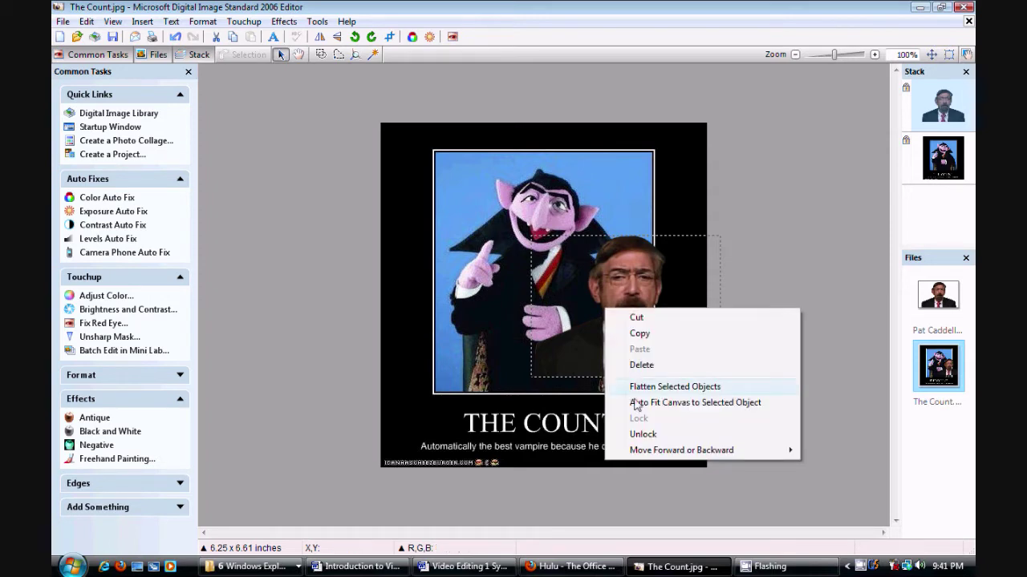
{"action": "left_click", "coordinate": [644, 437]}
{"action": "left_click_drag", "start_coordinate": [601, 318], "coordinate": [572, 328]}
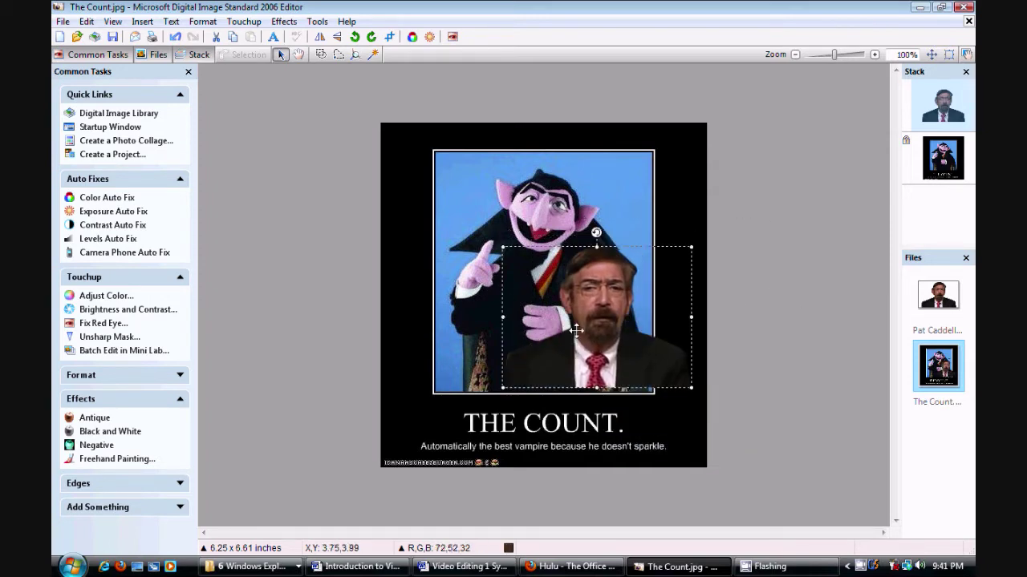
Step: Rotate and shrink the portrait, then place it over the Count's chest
{"action": "left_click", "coordinate": [281, 55]}
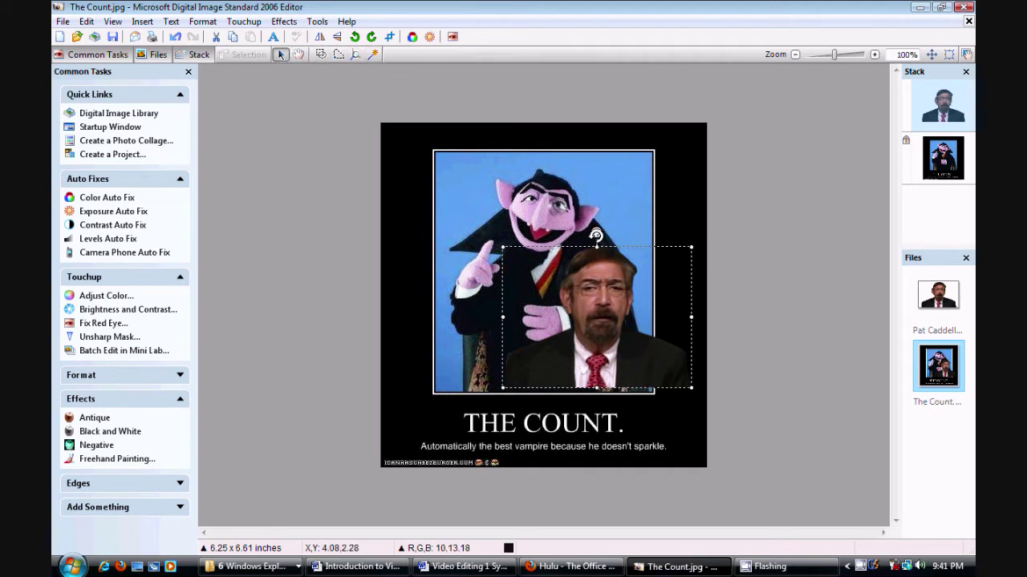
{"action": "mouse_move", "coordinate": [594, 230]}
{"action": "left_mouse_down"}
{"action": "mouse_move", "coordinate": [710, 300]}
{"action": "mouse_move", "coordinate": [529, 449]}
{"action": "mouse_move", "coordinate": [699, 293]}
{"action": "mouse_move", "coordinate": [437, 369]}
{"action": "mouse_move", "coordinate": [614, 328]}
{"action": "mouse_move", "coordinate": [508, 344]}
{"action": "mouse_move", "coordinate": [586, 424]}
{"action": "mouse_move", "coordinate": [561, 211]}
{"action": "mouse_move", "coordinate": [598, 221]}
{"action": "left_mouse_up"}
{"action": "left_click_drag", "start_coordinate": [499, 388], "coordinate": [447, 357]}
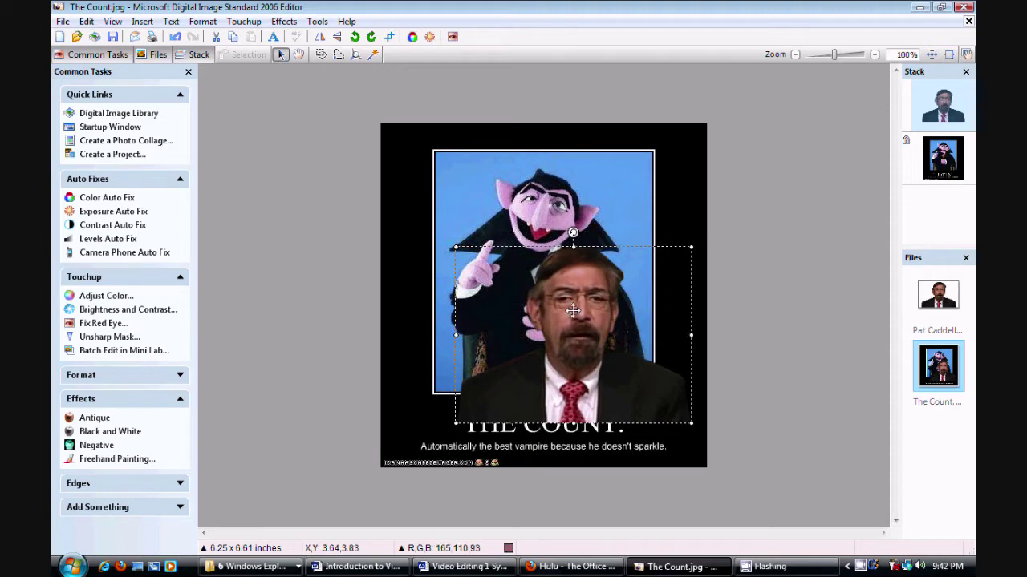
{"action": "left_click_drag", "start_coordinate": [569, 327], "coordinate": [412, 241]}
{"action": "left_click_drag", "start_coordinate": [290, 334], "coordinate": [374, 272]}
{"action": "left_click_drag", "start_coordinate": [420, 250], "coordinate": [477, 250]}
{"action": "left_click", "coordinate": [444, 335]}
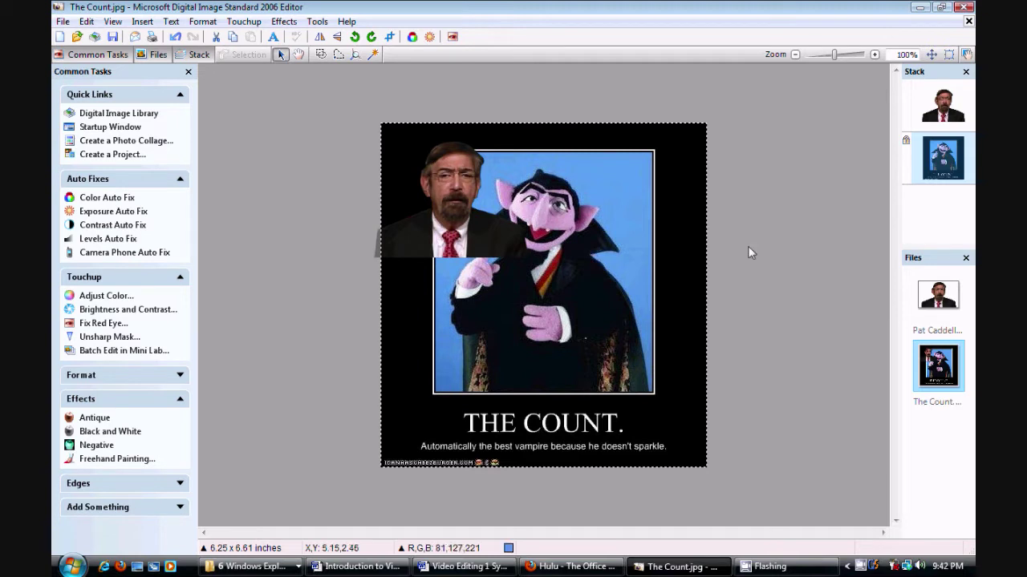
{"action": "left_click_drag", "start_coordinate": [405, 143], "coordinate": [455, 201]}
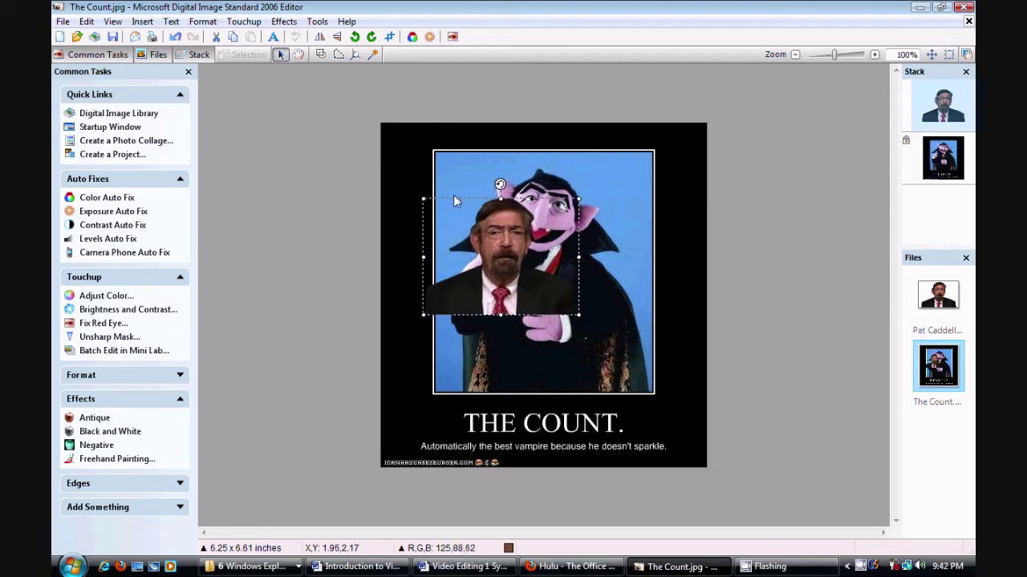
{"action": "left_click", "coordinate": [283, 21]}
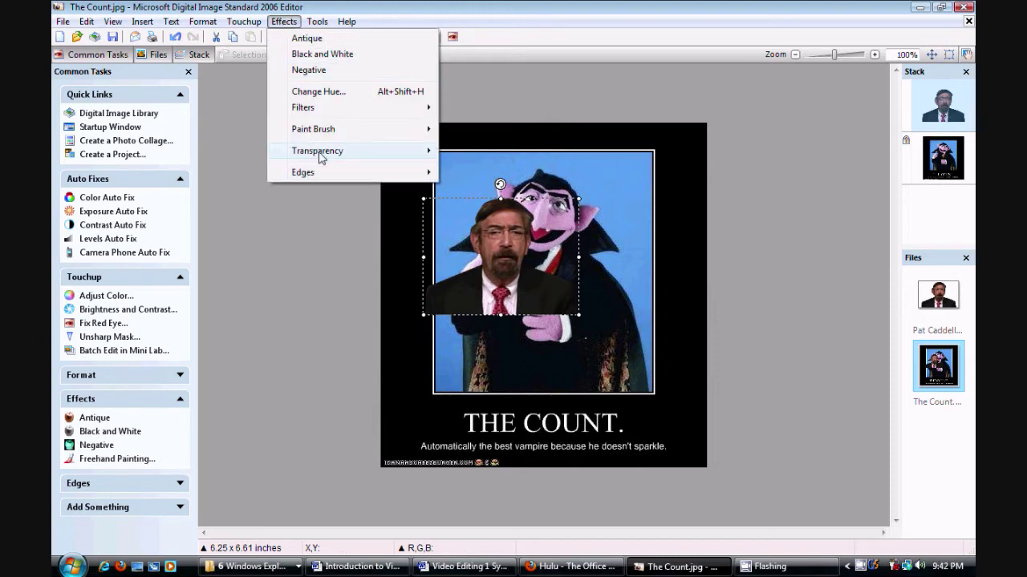
{"action": "mouse_move", "coordinate": [360, 152]}
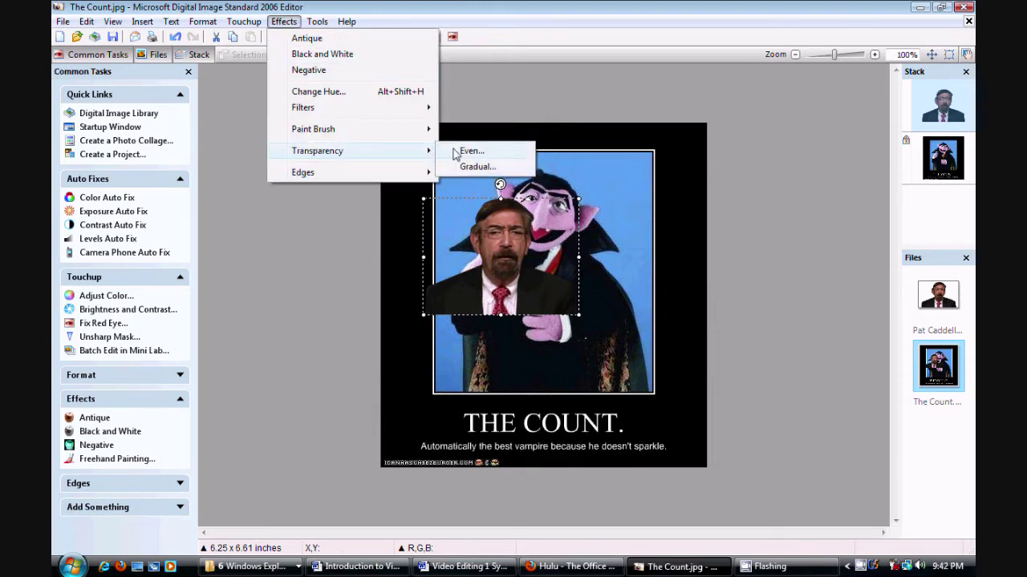
{"action": "left_click", "coordinate": [471, 151]}
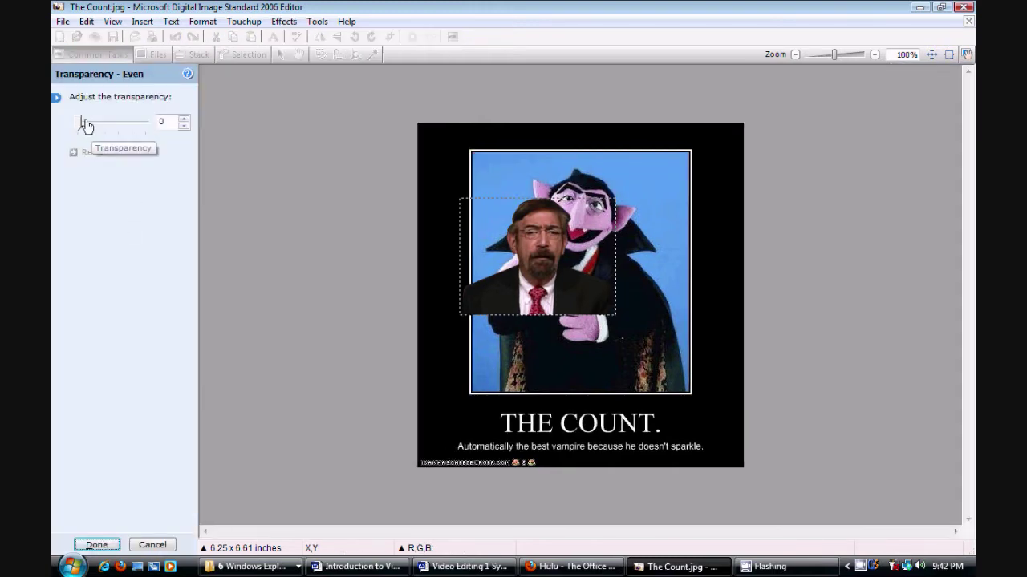
{"action": "left_click_drag", "start_coordinate": [86, 126], "coordinate": [105, 140]}
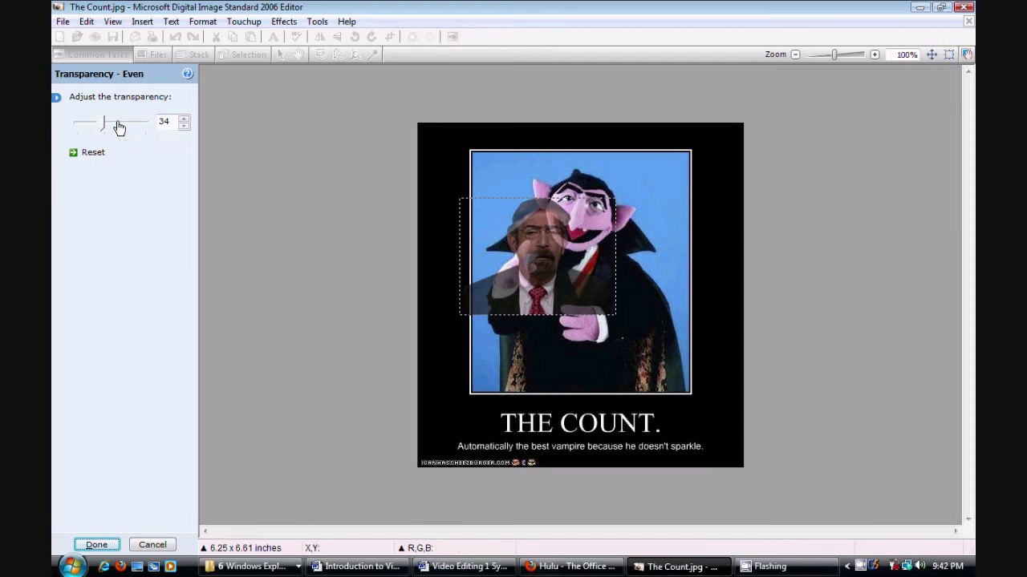
{"action": "key", "text": "Left"}
{"action": "key", "text": "Left"}
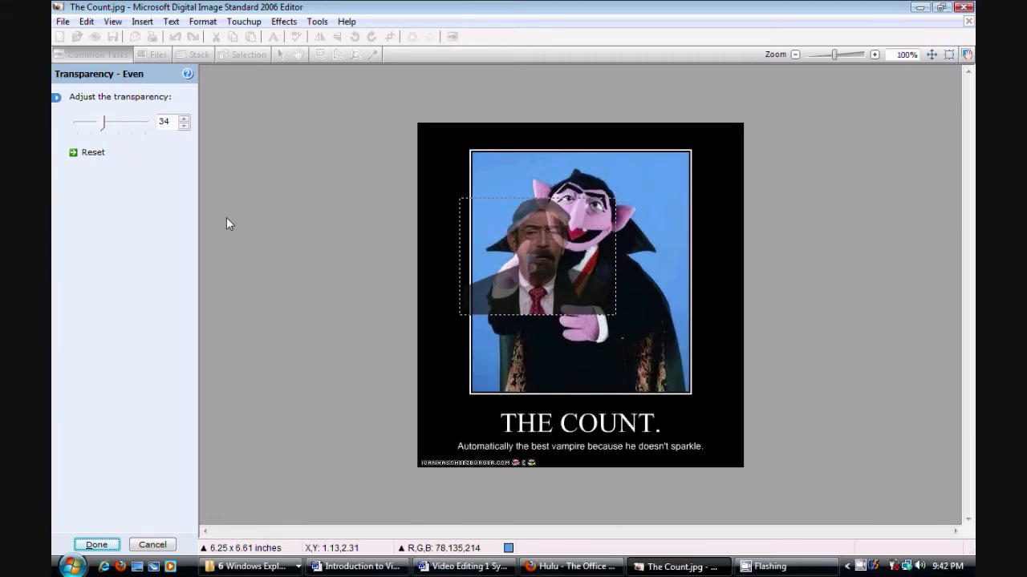
{"action": "left_click_drag", "start_coordinate": [137, 135], "coordinate": [107, 144]}
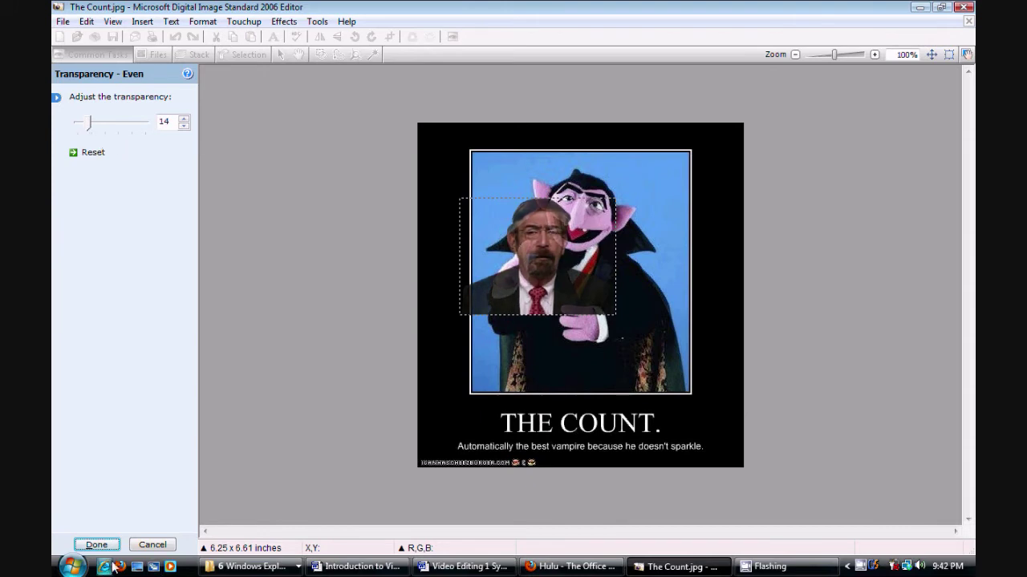
{"action": "left_click", "coordinate": [145, 546]}
Step: Drag the man's photo off the canvas to the left and select the Count poster
{"action": "left_click_drag", "start_coordinate": [486, 255], "coordinate": [272, 202]}
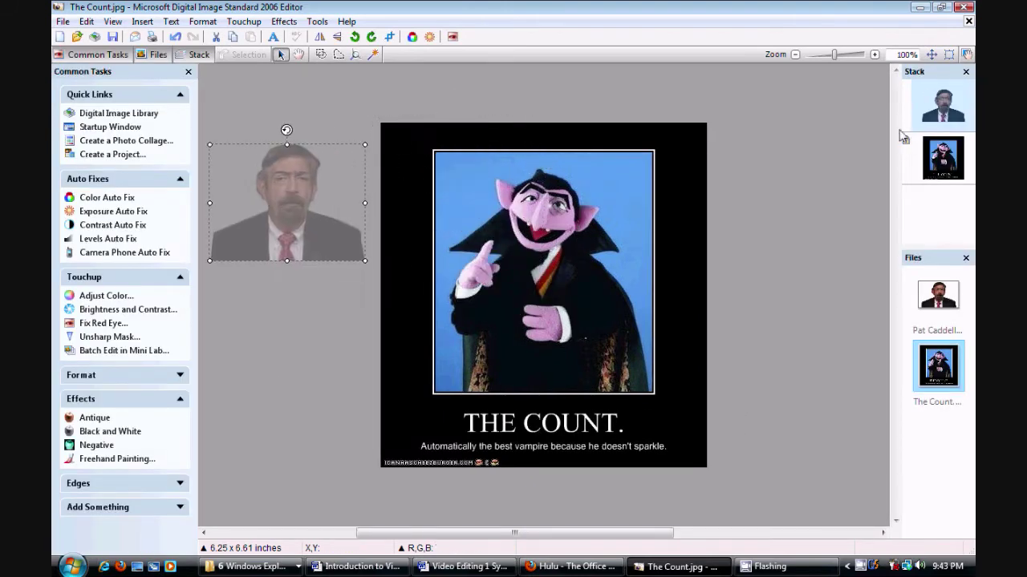
{"action": "left_click", "coordinate": [943, 160]}
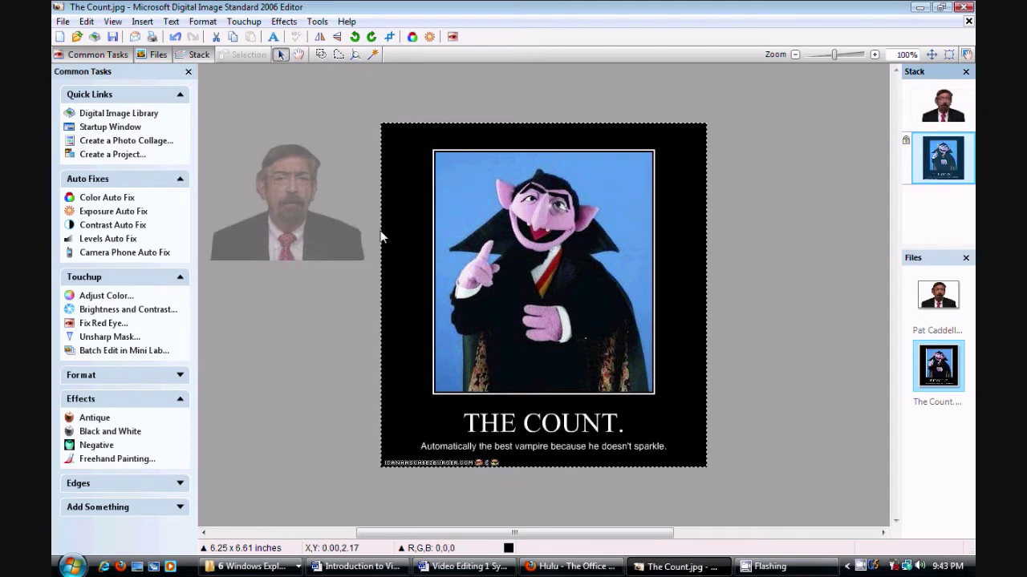
{"action": "left_click", "coordinate": [338, 53]}
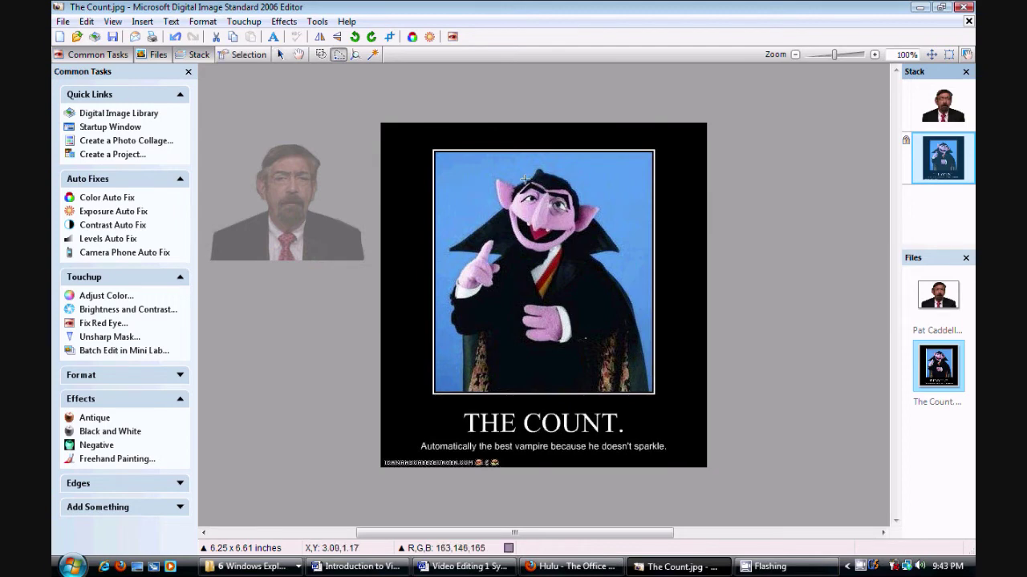
{"action": "scroll", "coordinate": [511, 193], "scroll_direction": "up", "scroll_amount": 2}
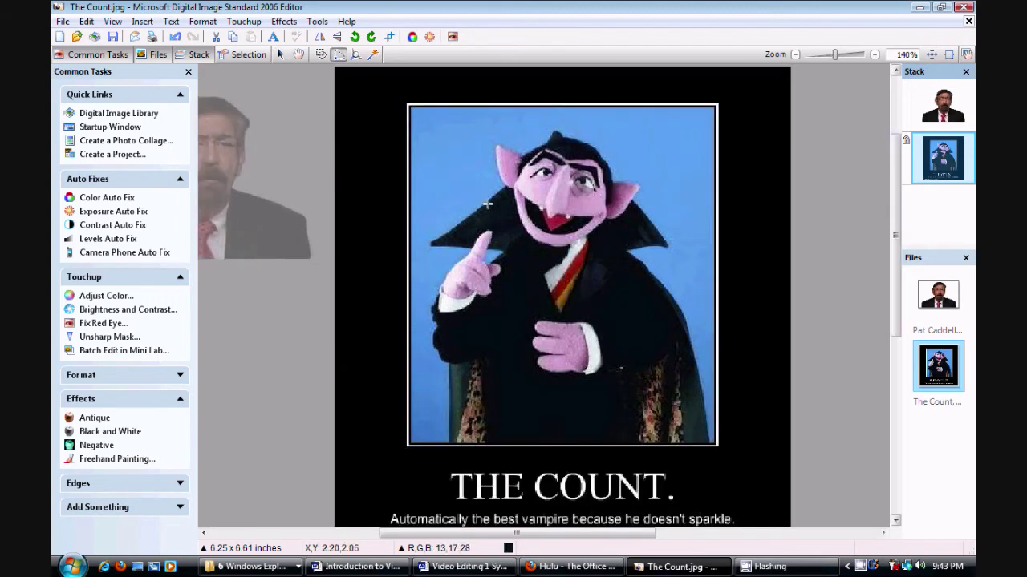
Step: Trace a freehand outline around the Count's whole figure, closing it at the start point
{"action": "left_click", "coordinate": [432, 242]}
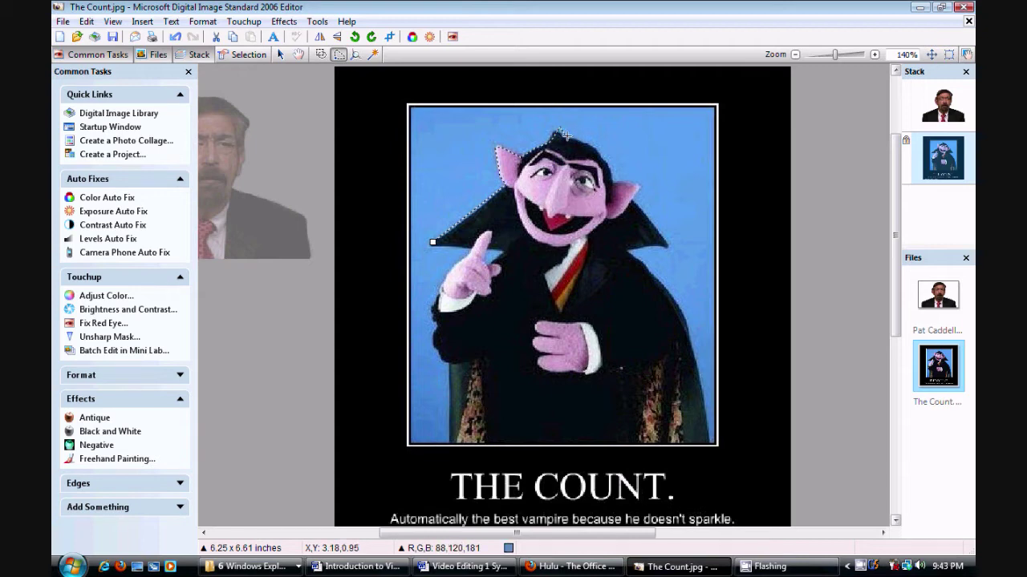
{"action": "scroll", "coordinate": [565, 136], "scroll_direction": "up", "scroll_amount": 2}
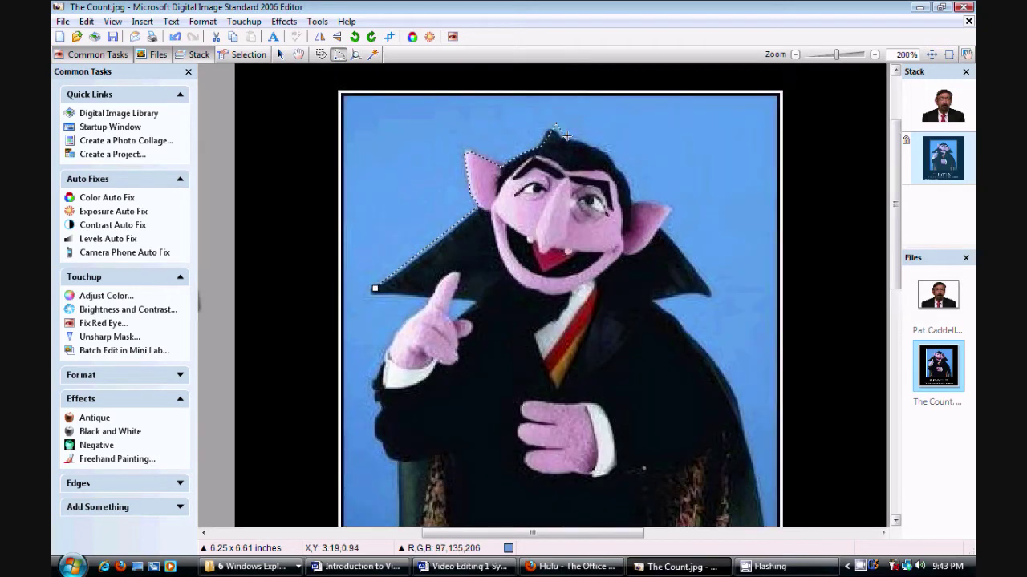
{"action": "left_click", "coordinate": [175, 38]}
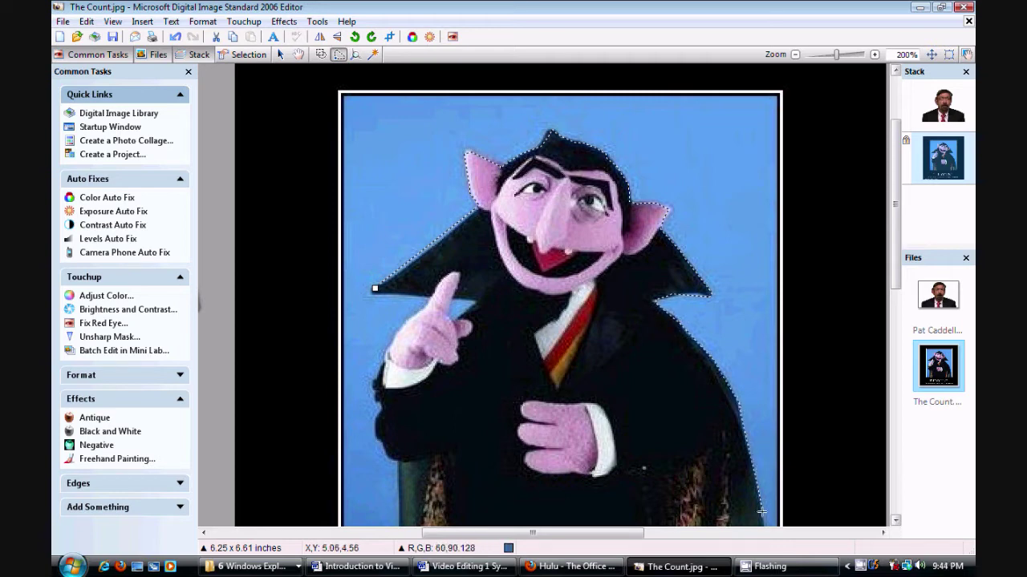
{"action": "scroll", "coordinate": [749, 437], "scroll_direction": "down", "scroll_amount": 3}
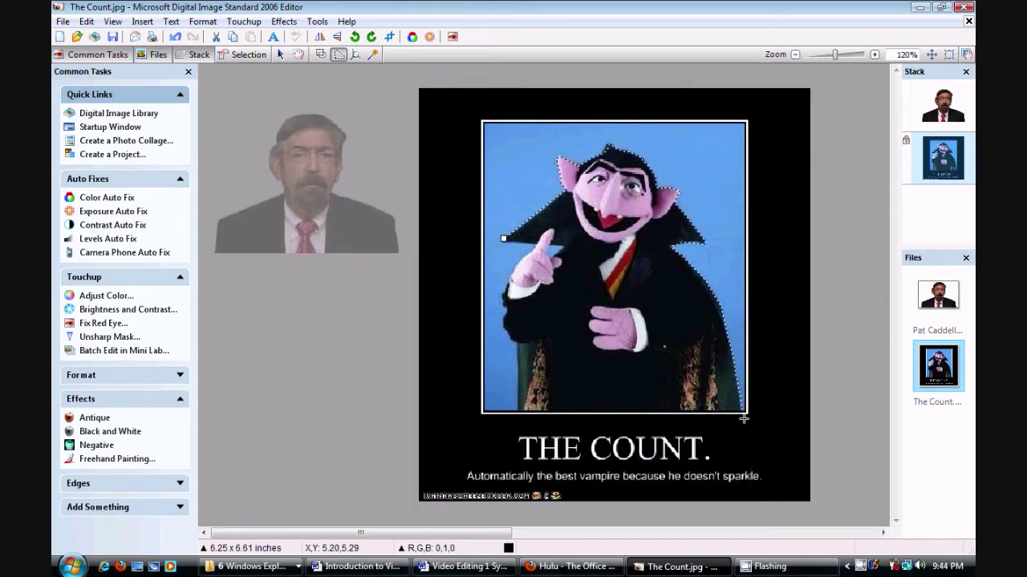
{"action": "left_click_drag", "start_coordinate": [676, 417], "coordinate": [517, 411]}
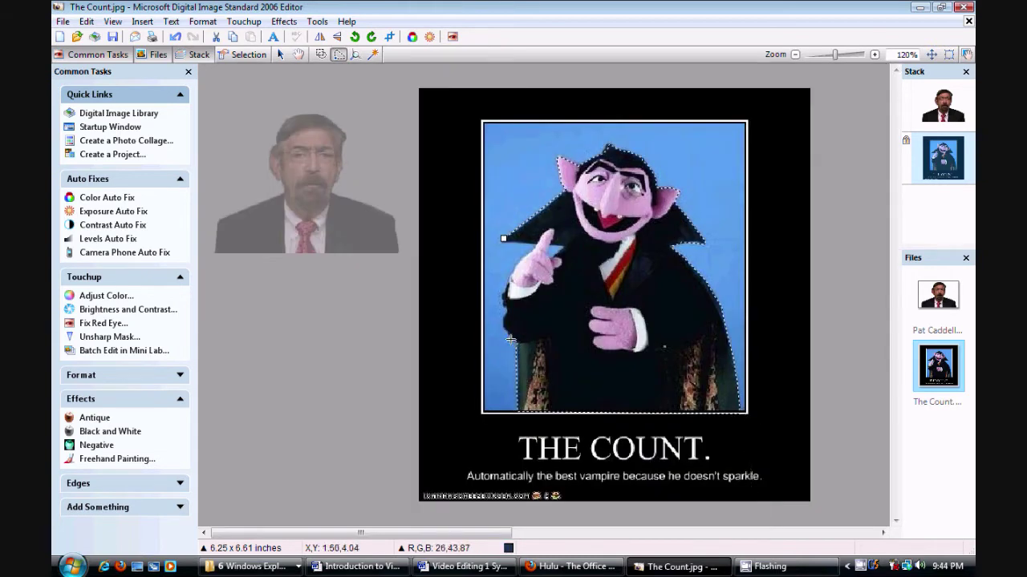
{"action": "scroll", "coordinate": [501, 321], "scroll_direction": "up", "scroll_amount": 3}
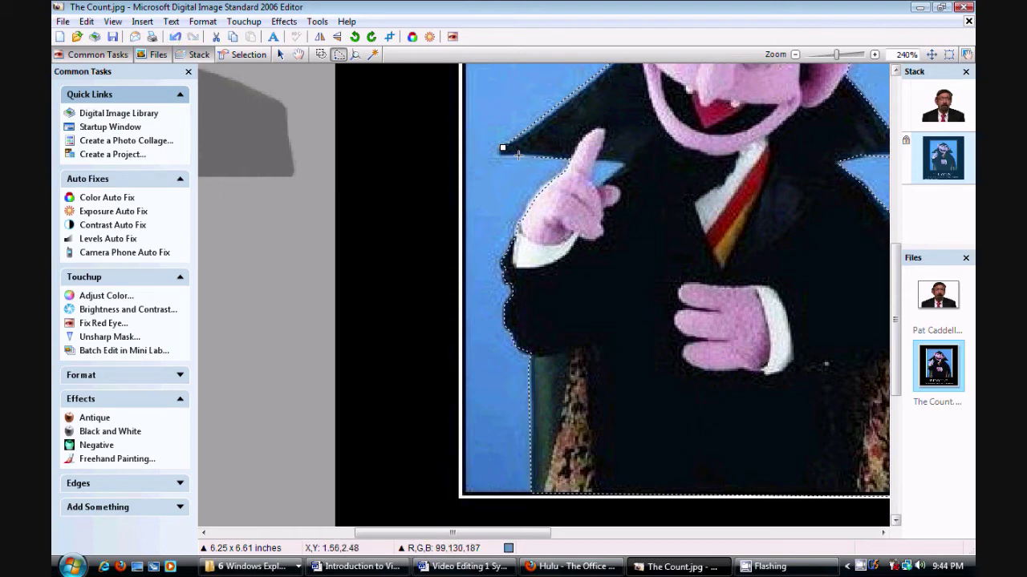
{"action": "left_click", "coordinate": [502, 148]}
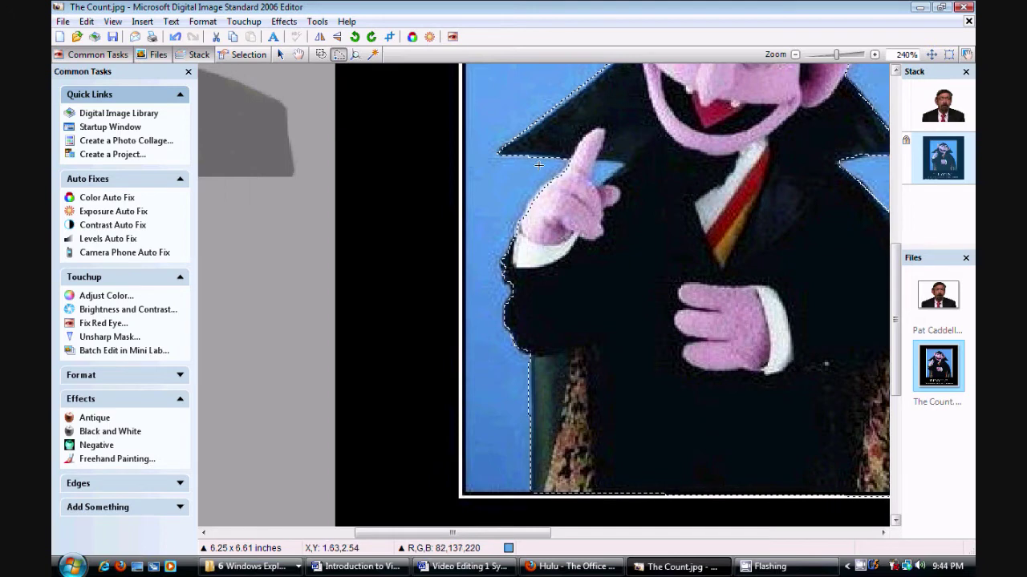
{"action": "scroll", "coordinate": [534, 166], "scroll_direction": "down", "scroll_amount": 2}
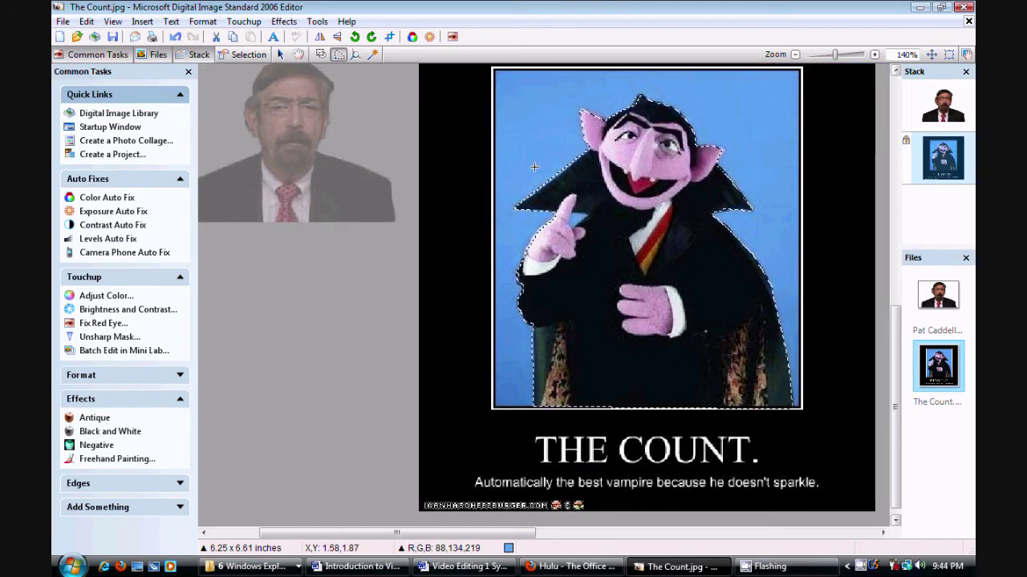
{"action": "left_click", "coordinate": [242, 55]}
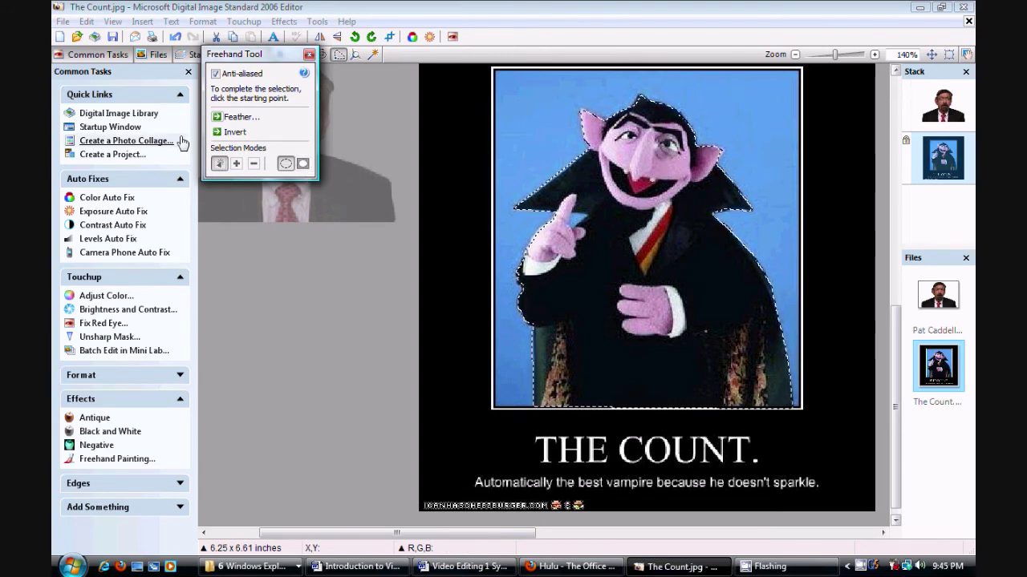
Step: Invert the selection and delete the blue backdrop, border and caption, leaving the Count on white
{"action": "left_click", "coordinate": [234, 132]}
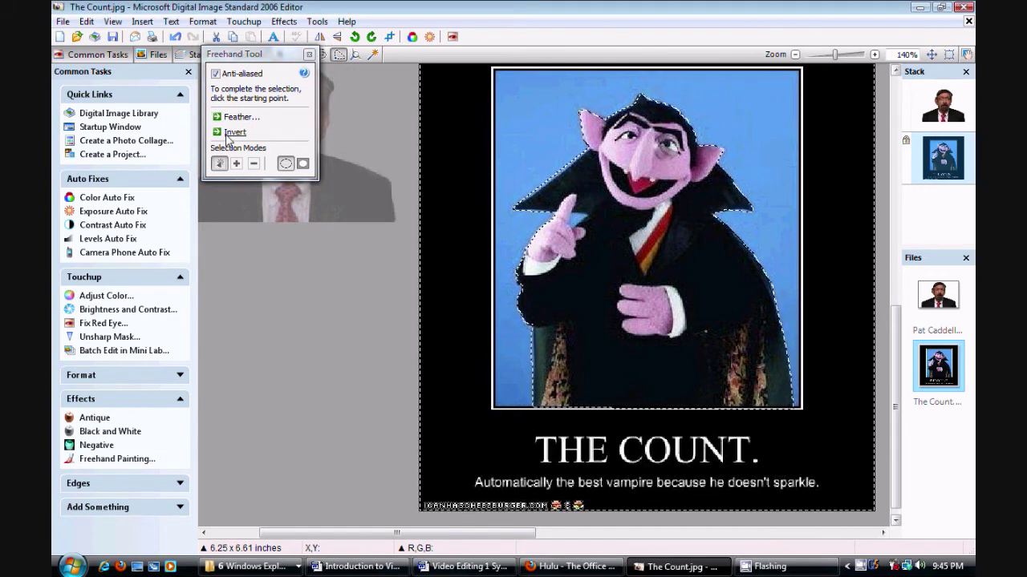
{"action": "left_click", "coordinate": [234, 131]}
{"action": "key", "text": "Delete"}
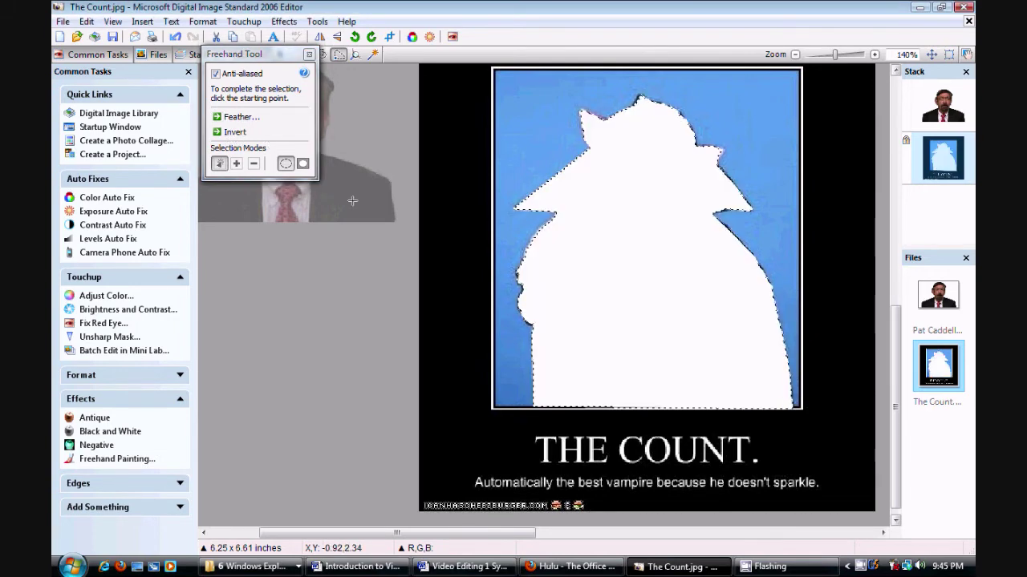
{"action": "left_click", "coordinate": [176, 37]}
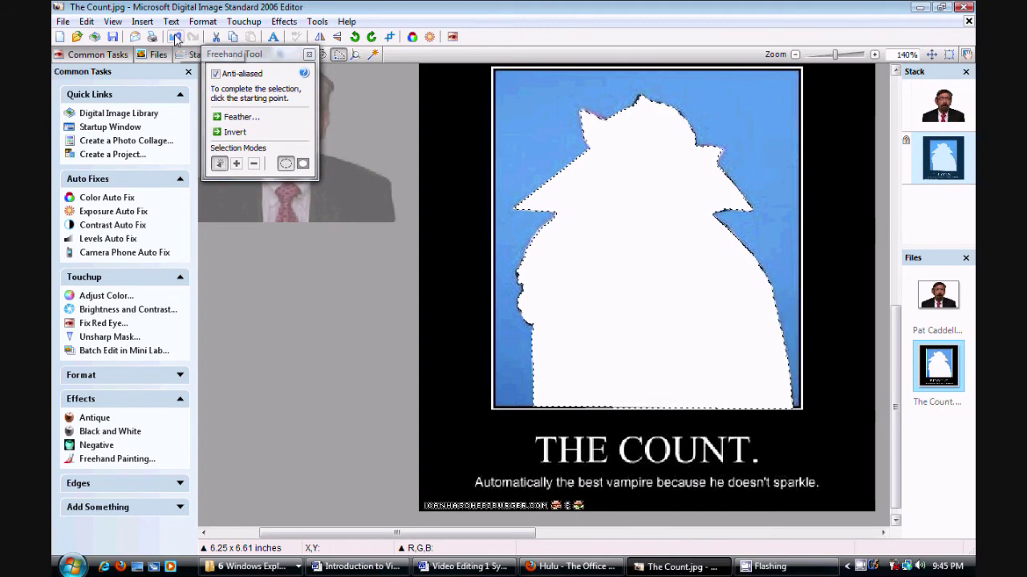
{"action": "left_click", "coordinate": [235, 133]}
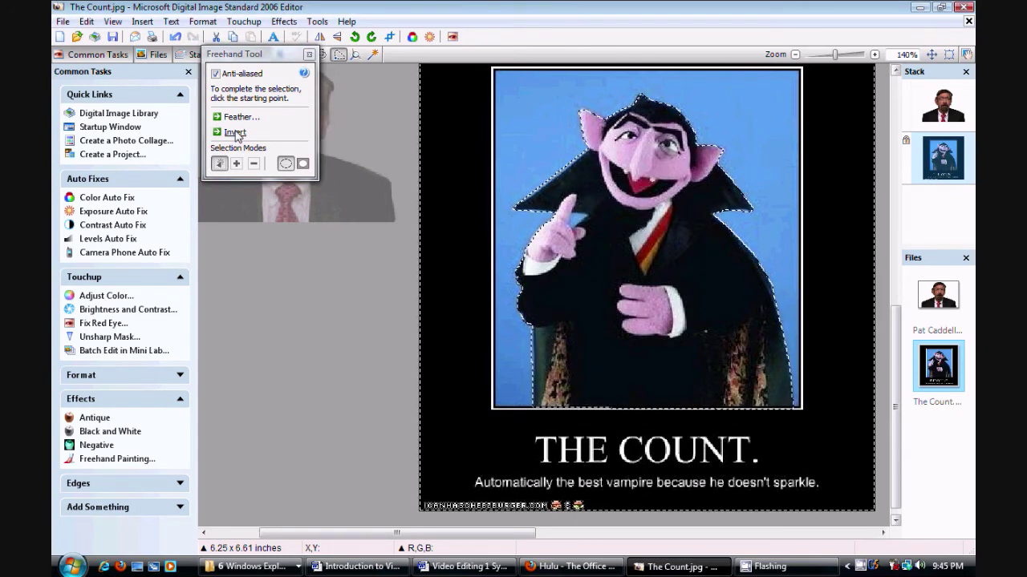
{"action": "key", "text": "Delete"}
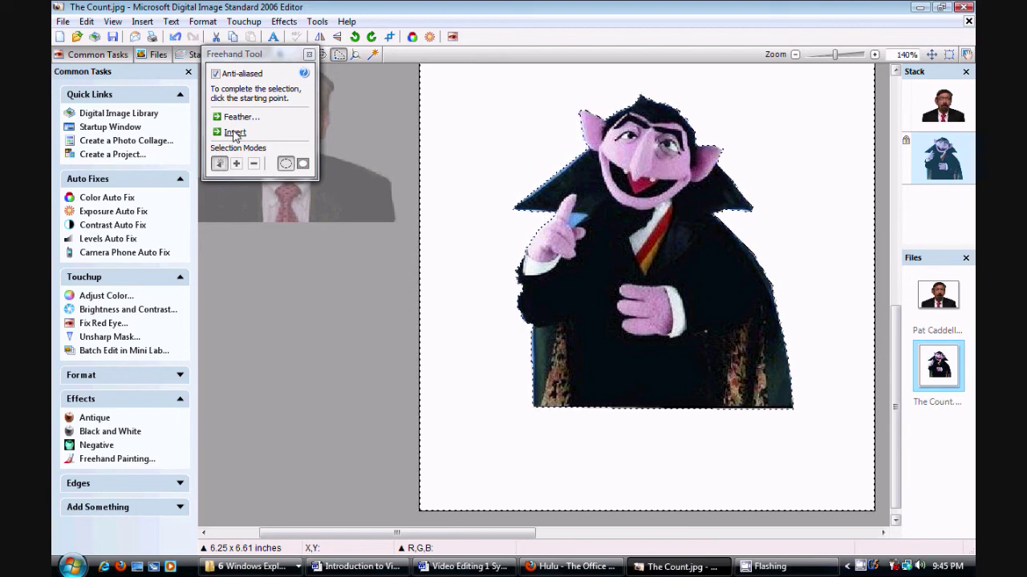
{"action": "left_click", "coordinate": [63, 22]}
Step: Save the image as The Count.png in PNG format
{"action": "left_click", "coordinate": [98, 197]}
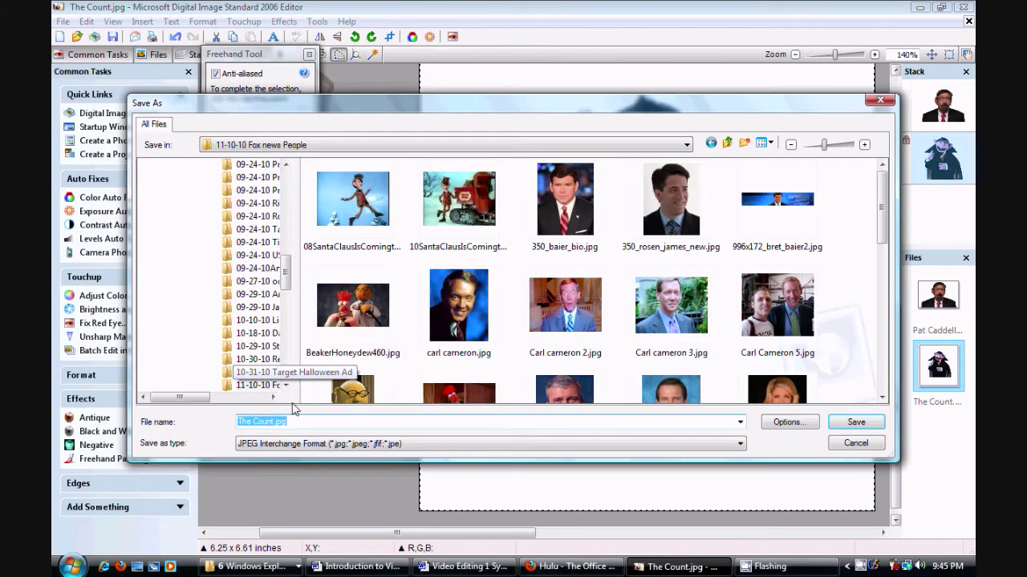
{"action": "left_click", "coordinate": [322, 446]}
{"action": "left_click", "coordinate": [392, 455]}
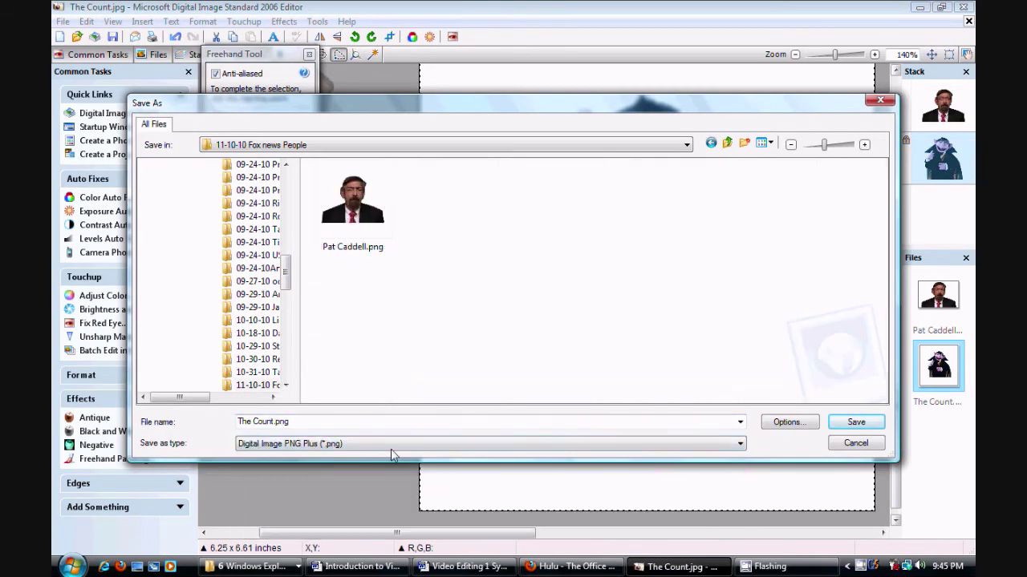
{"action": "left_click", "coordinate": [855, 422]}
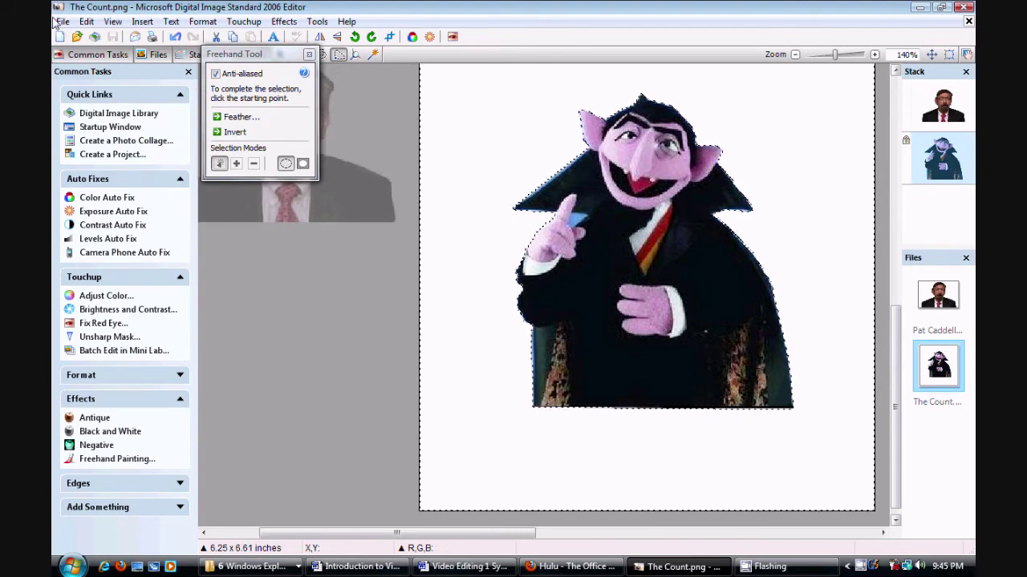
Step: Undo the background erase, reselect the Count, and close the Freehand Tool panel
{"action": "left_click", "coordinate": [174, 36]}
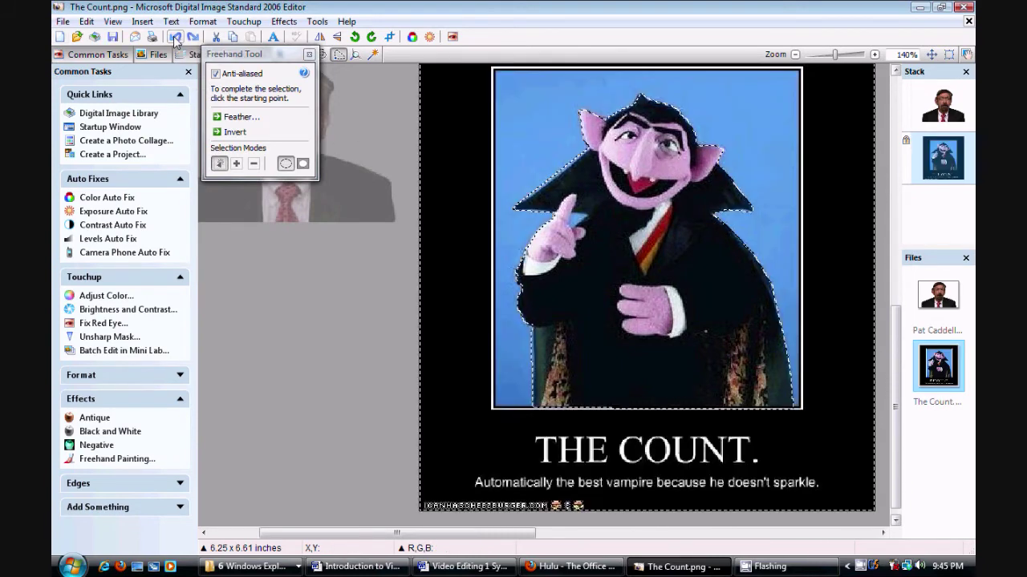
{"action": "left_click", "coordinate": [241, 134]}
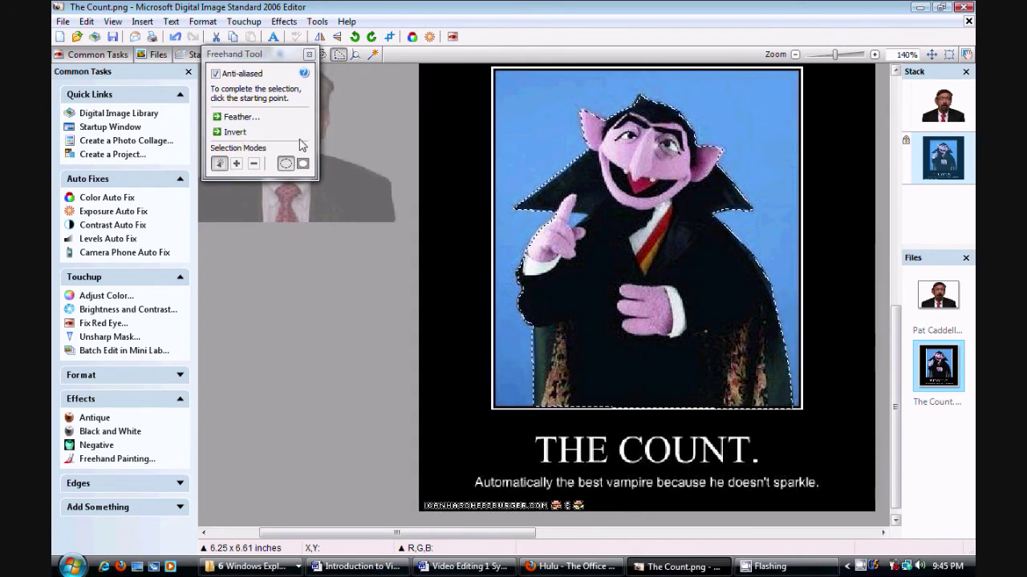
{"action": "left_click", "coordinate": [309, 57]}
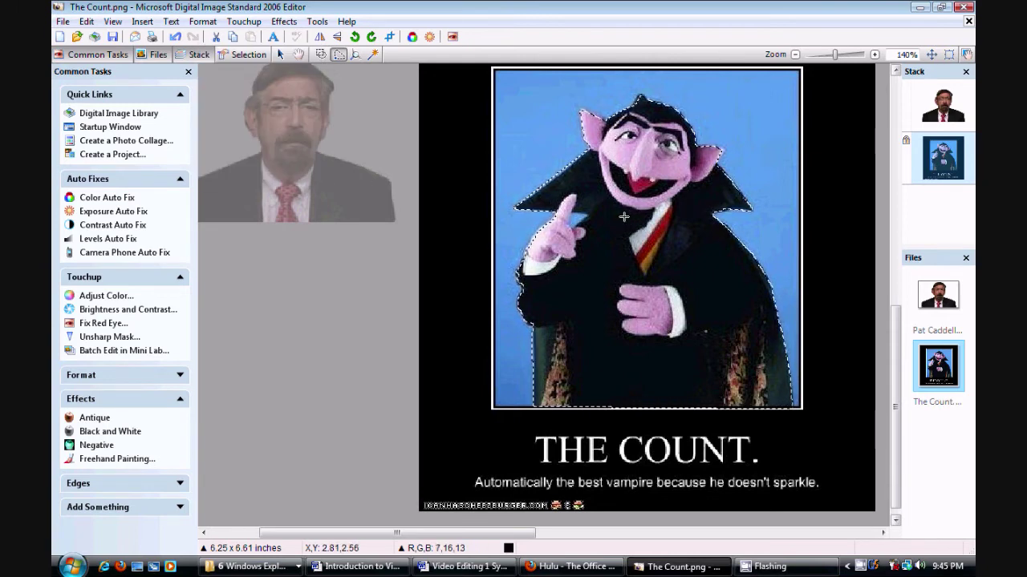
Step: Copy and paste the Count as a separate object, bring it to front and lock it
{"action": "left_click", "coordinate": [86, 21]}
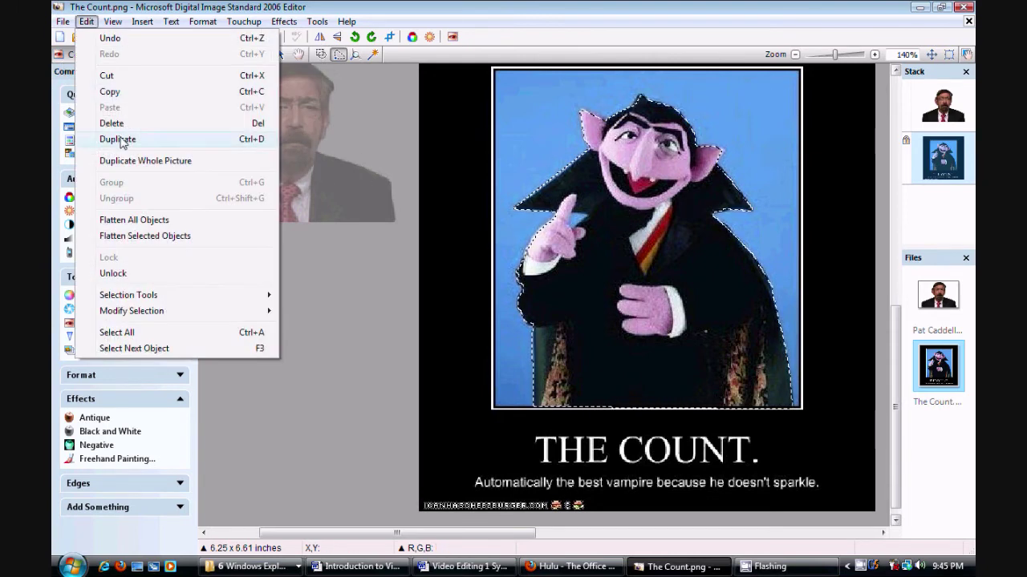
{"action": "left_click", "coordinate": [109, 92]}
{"action": "left_click", "coordinate": [86, 21]}
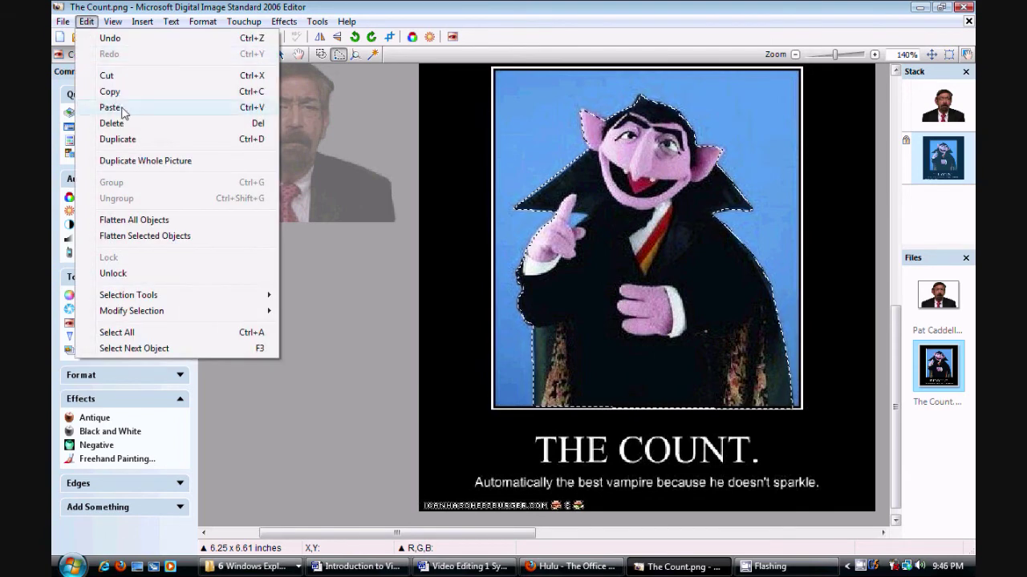
{"action": "left_click", "coordinate": [111, 107]}
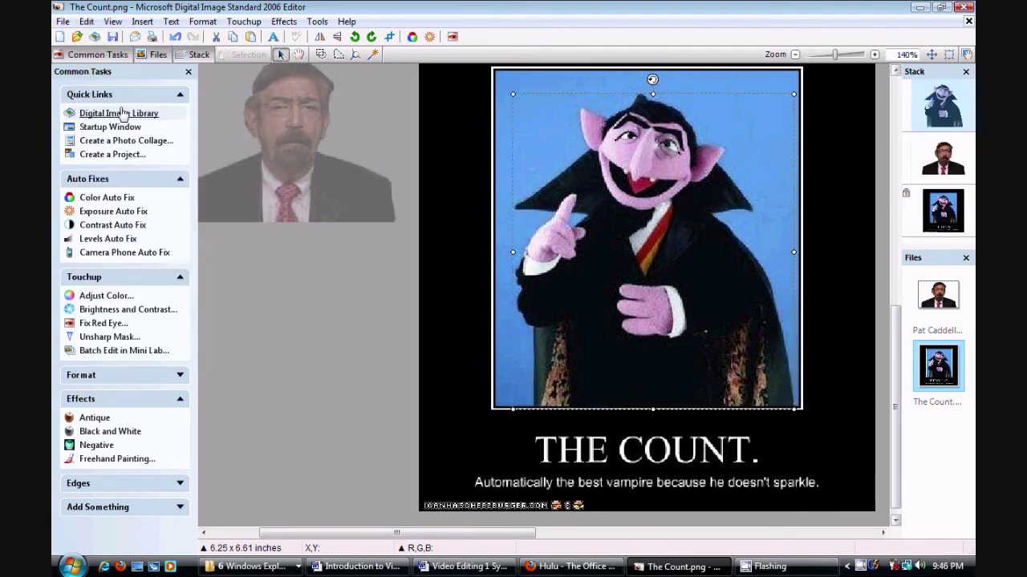
{"action": "right_click", "coordinate": [620, 168]}
{"action": "mouse_move", "coordinate": [672, 309]}
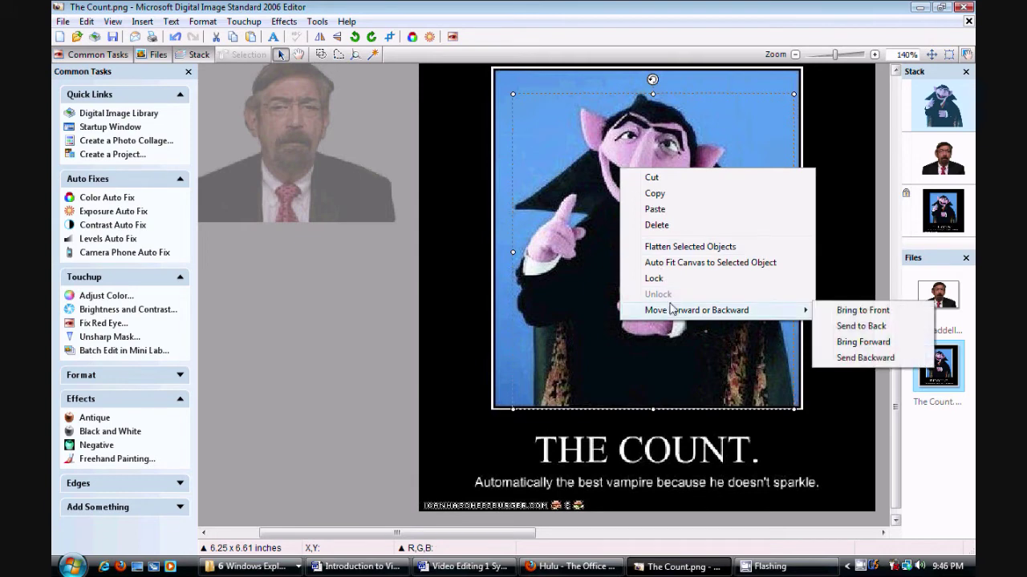
{"action": "left_click", "coordinate": [855, 310]}
{"action": "right_click", "coordinate": [677, 270]}
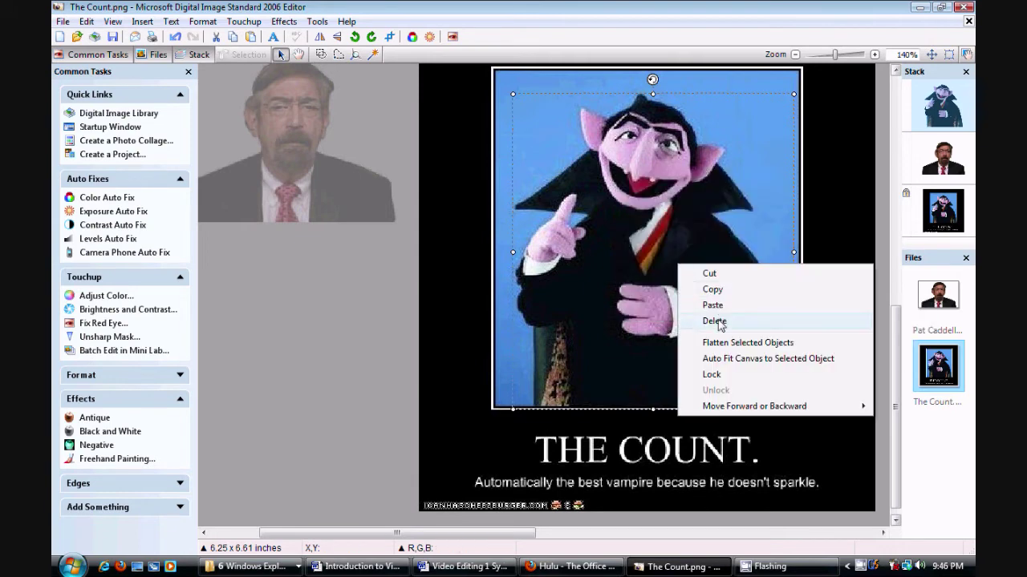
{"action": "left_click", "coordinate": [718, 373]}
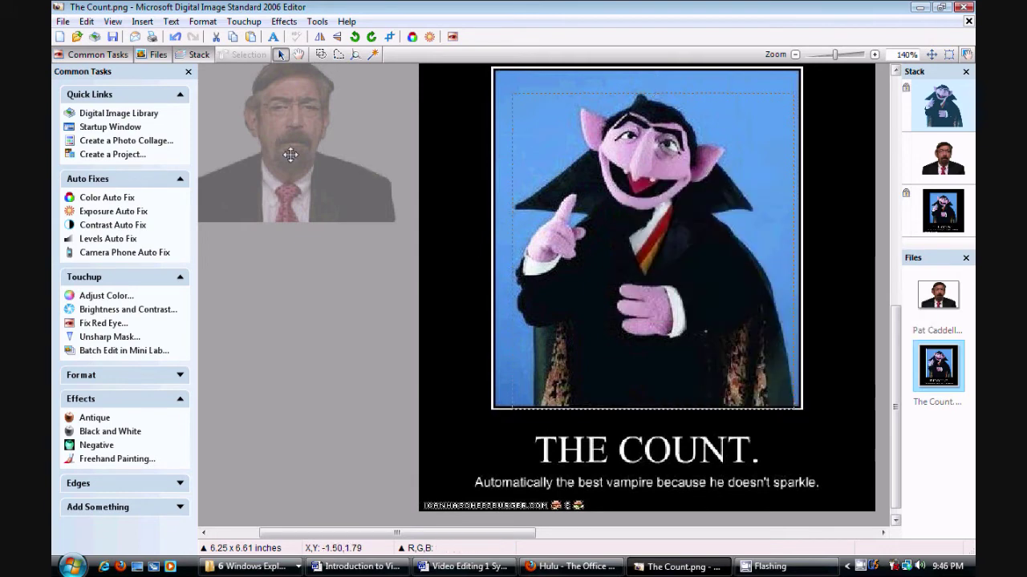
Step: Drag the man's photo onto the poster's upper right, behind the Count
{"action": "left_click_drag", "start_coordinate": [290, 155], "coordinate": [628, 155]}
{"action": "scroll", "coordinate": [604, 207], "scroll_direction": "up", "scroll_amount": 2}
{"action": "scroll", "coordinate": [231, 26], "scroll_direction": "down", "scroll_amount": 1}
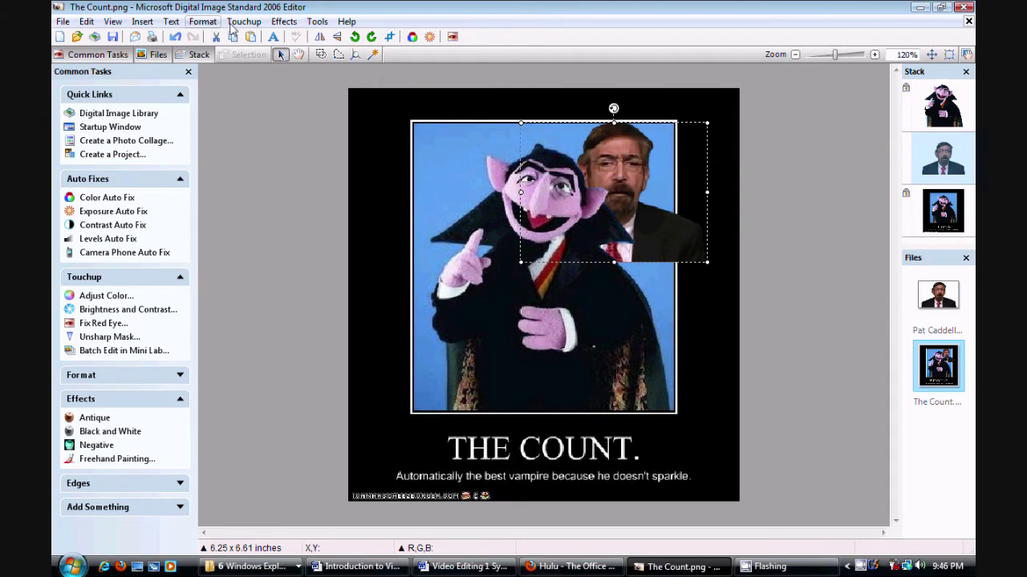
Step: Preview a Gaussian Blur of about 1.3 on the man's photo via Touchup > Blur
{"action": "left_click", "coordinate": [283, 22]}
{"action": "mouse_move", "coordinate": [311, 155]}
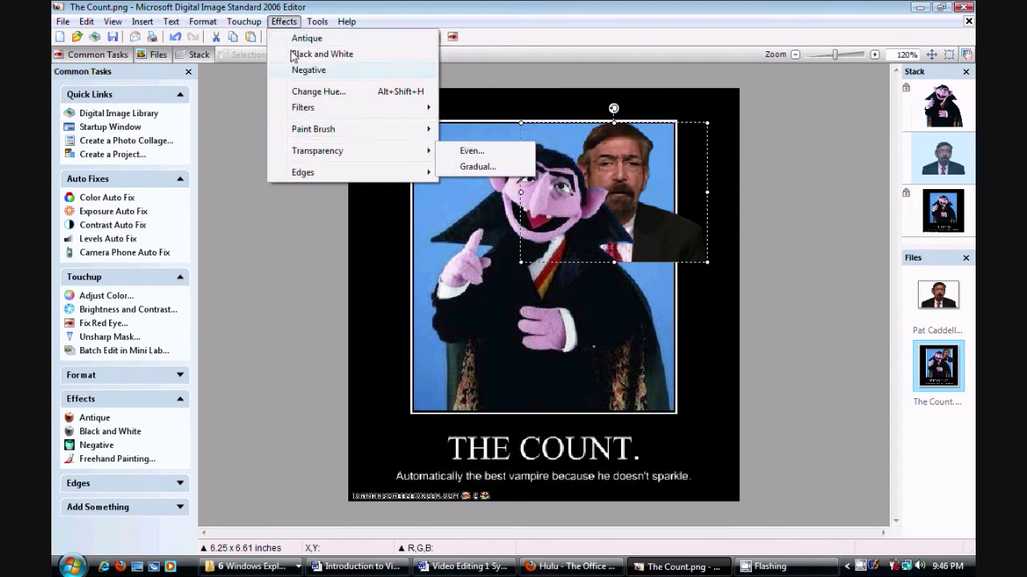
{"action": "mouse_move", "coordinate": [243, 22]}
{"action": "mouse_move", "coordinate": [259, 202]}
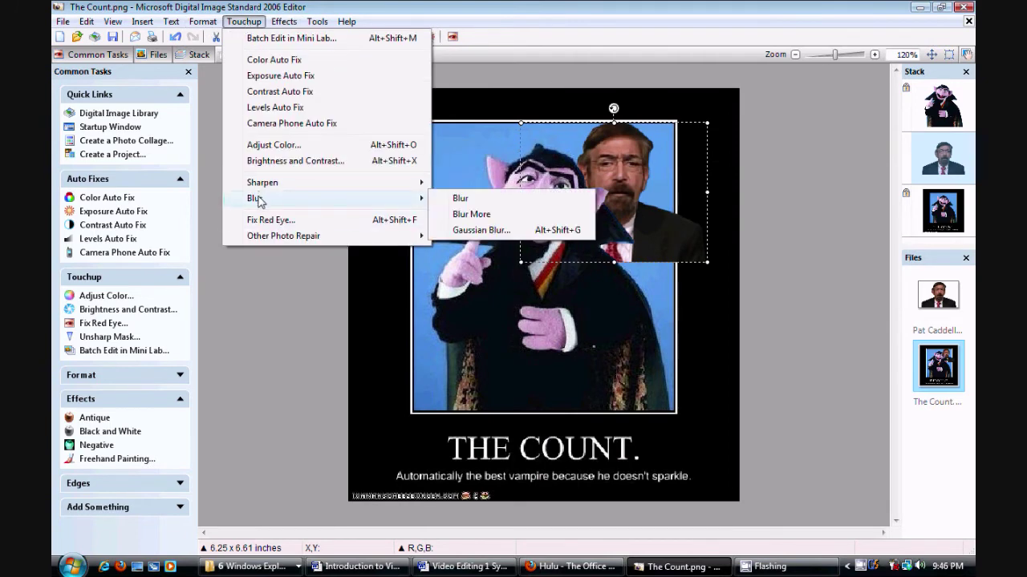
{"action": "left_click", "coordinate": [472, 231]}
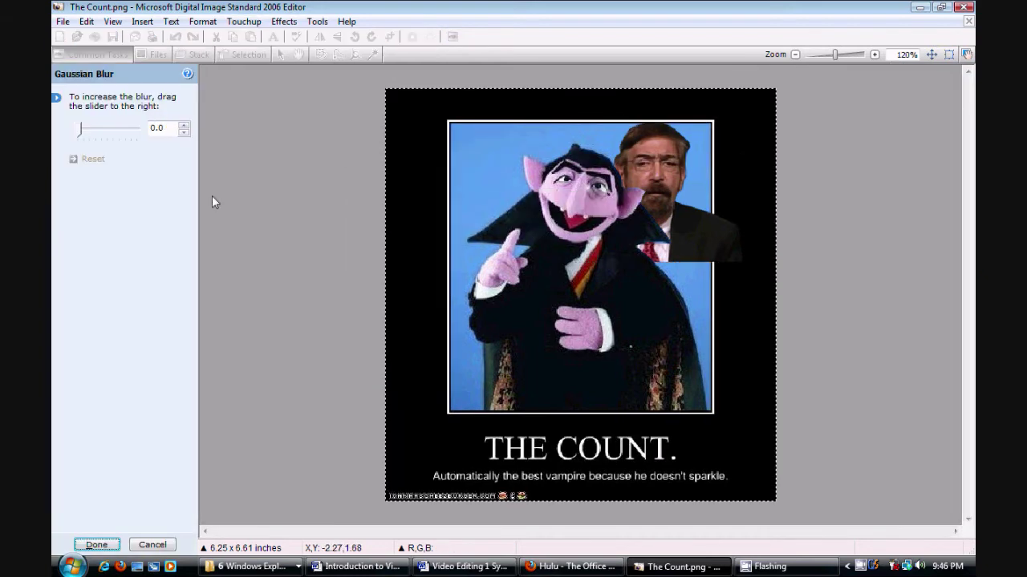
{"action": "left_click", "coordinate": [103, 130]}
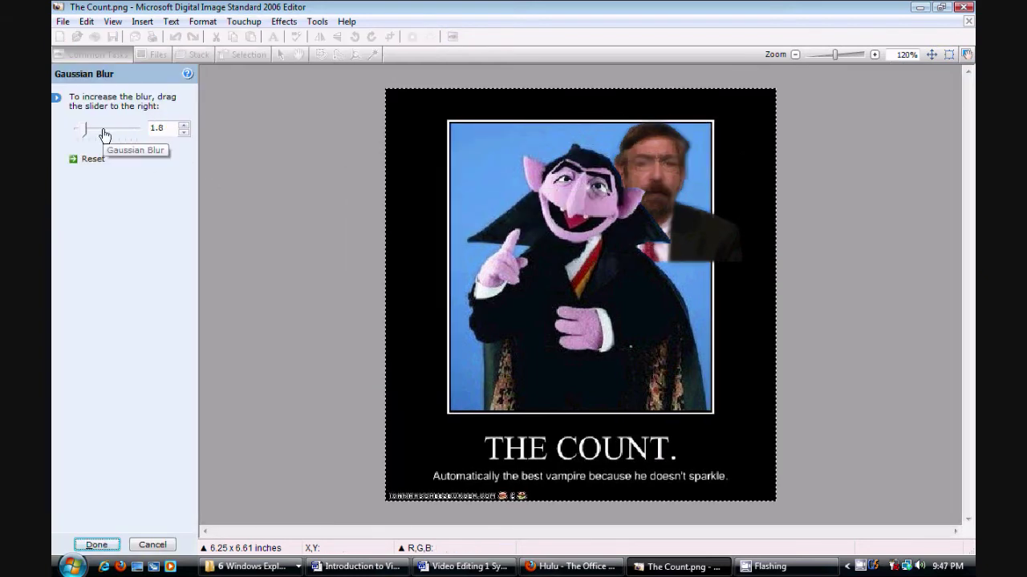
{"action": "scroll", "coordinate": [104, 135], "scroll_direction": "up", "scroll_amount": 2}
Step: Discard the trial blur and paste a duplicate of the man, parked left of the poster
{"action": "left_click", "coordinate": [151, 543]}
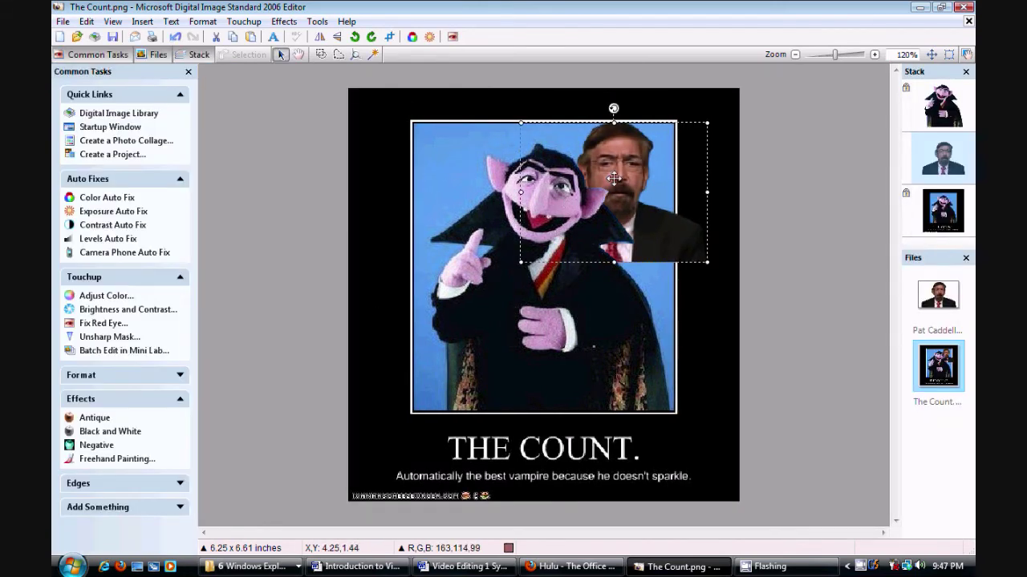
{"action": "left_click", "coordinate": [86, 21]}
{"action": "left_click", "coordinate": [109, 91]}
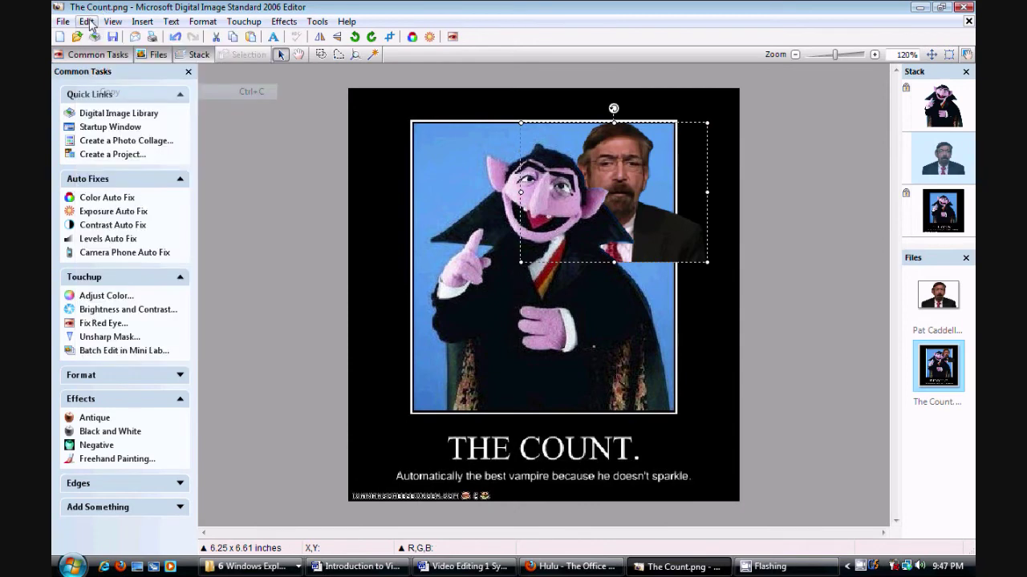
{"action": "left_click", "coordinate": [85, 21]}
{"action": "left_click", "coordinate": [109, 106]}
{"action": "left_click_drag", "start_coordinate": [622, 165], "coordinate": [306, 140]}
Step: Apply a 2.2 Gaussian blur to the original man's photo on the poster
{"action": "left_click", "coordinate": [631, 182]}
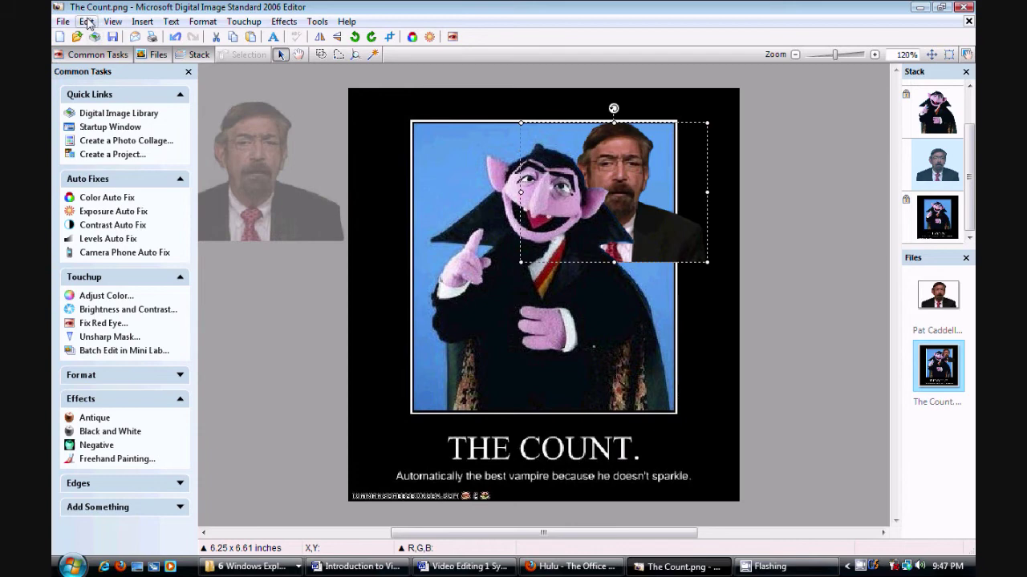
{"action": "left_click", "coordinate": [243, 21]}
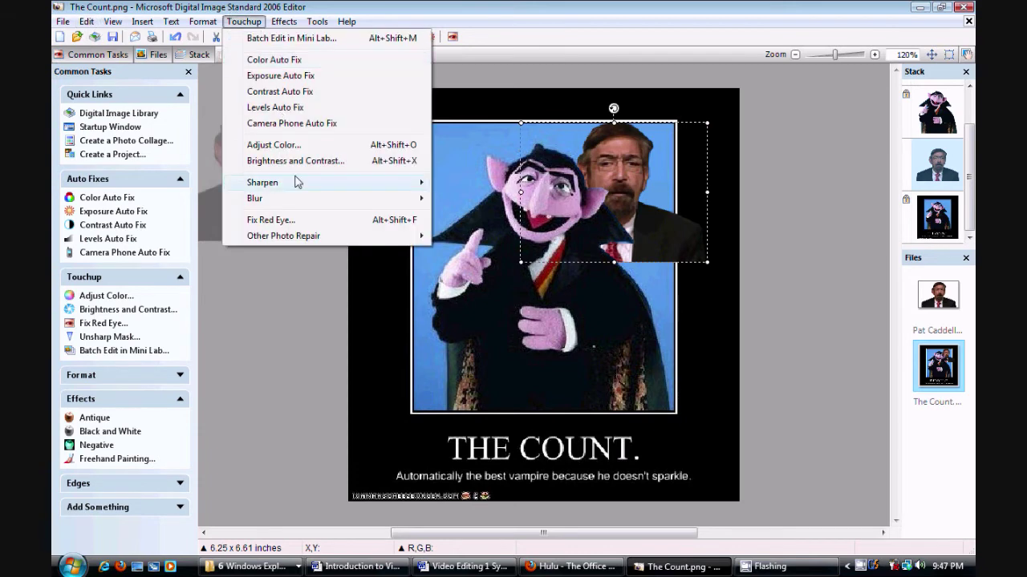
{"action": "mouse_move", "coordinate": [224, 186]}
{"action": "mouse_move", "coordinate": [366, 198]}
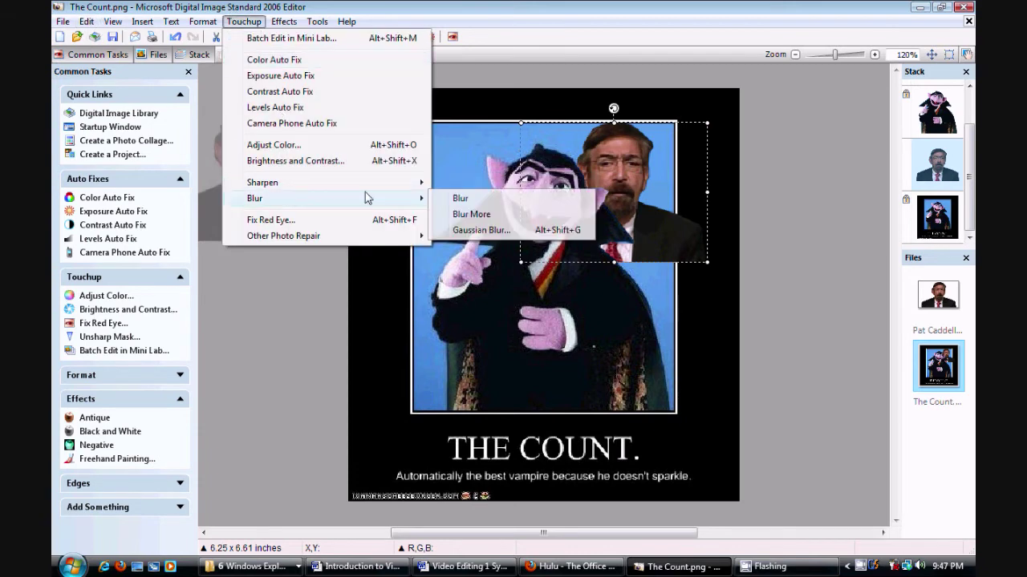
{"action": "left_click", "coordinate": [473, 231]}
{"action": "left_click", "coordinate": [101, 132]}
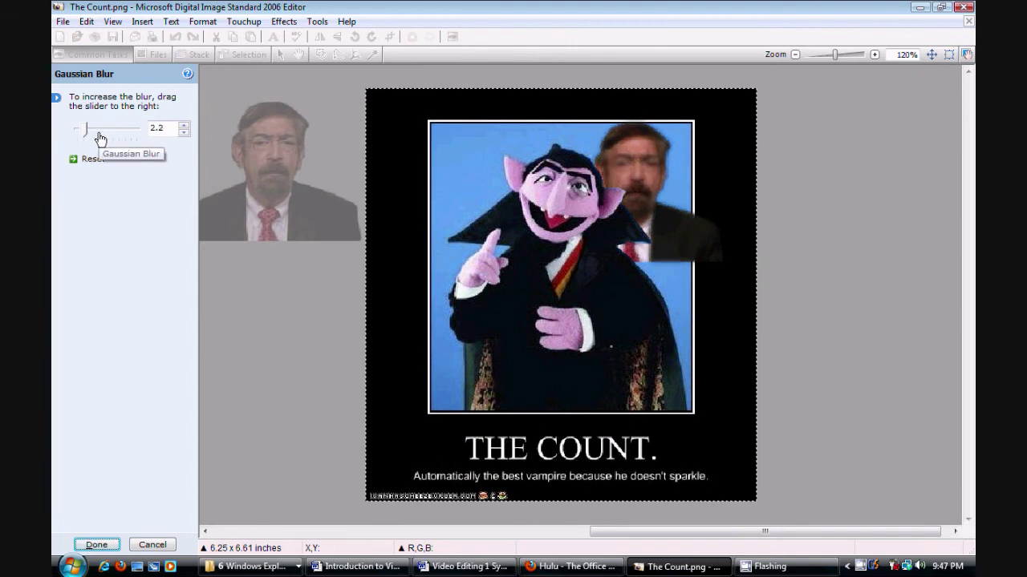
{"action": "left_click", "coordinate": [96, 545]}
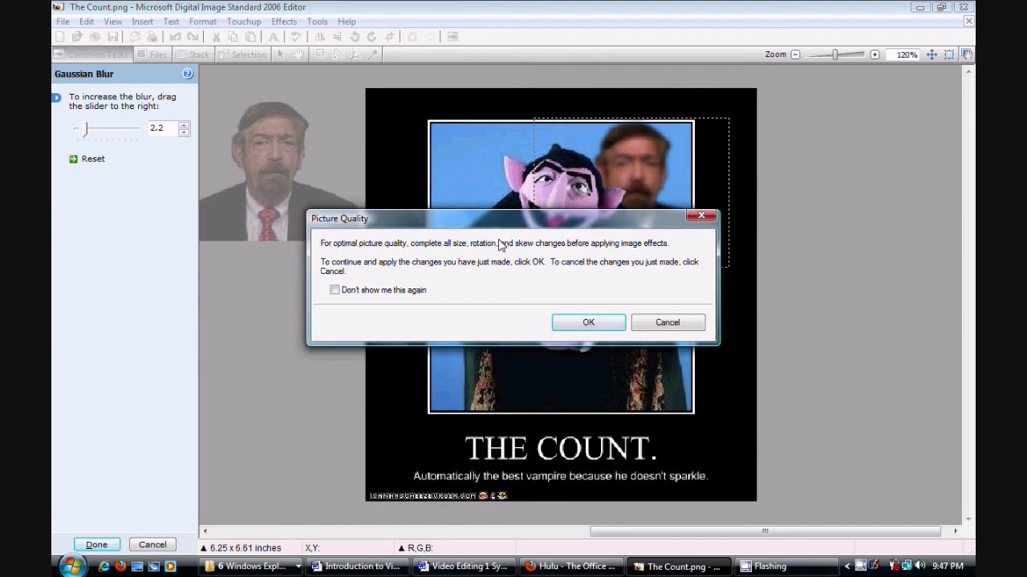
Step: Confirm the blur and shift the blurred man left, keeping the Count cutout locked in place
{"action": "left_click", "coordinate": [588, 322]}
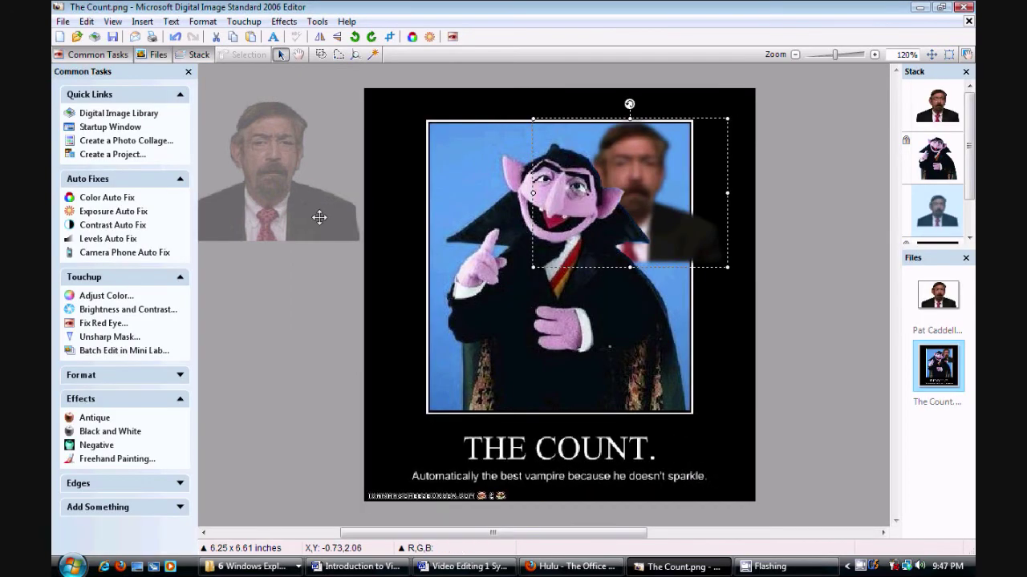
{"action": "left_click_drag", "start_coordinate": [672, 210], "coordinate": [644, 210]}
{"action": "left_click", "coordinate": [562, 265]}
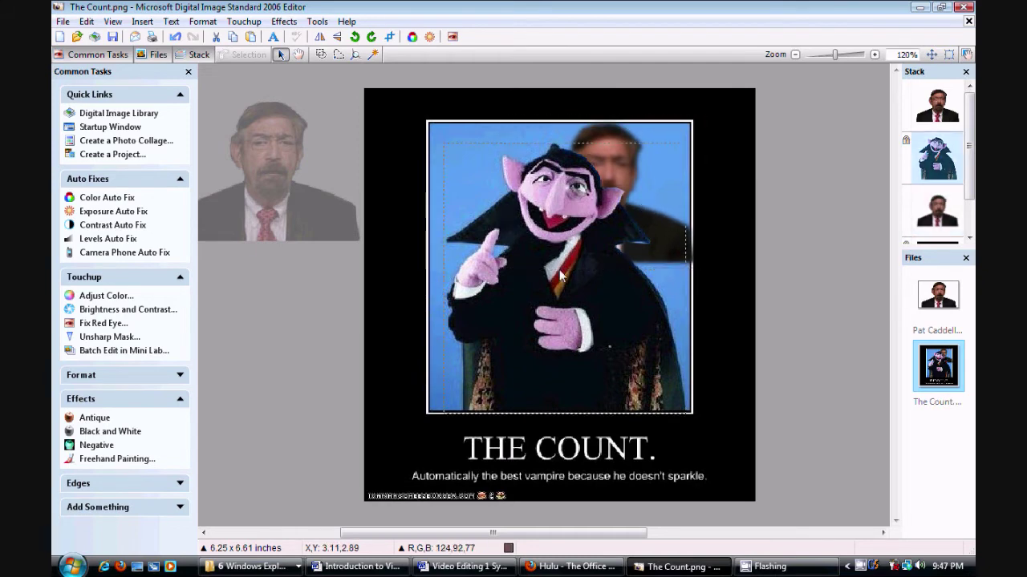
{"action": "right_click", "coordinate": [559, 257]}
{"action": "left_click", "coordinate": [596, 381]}
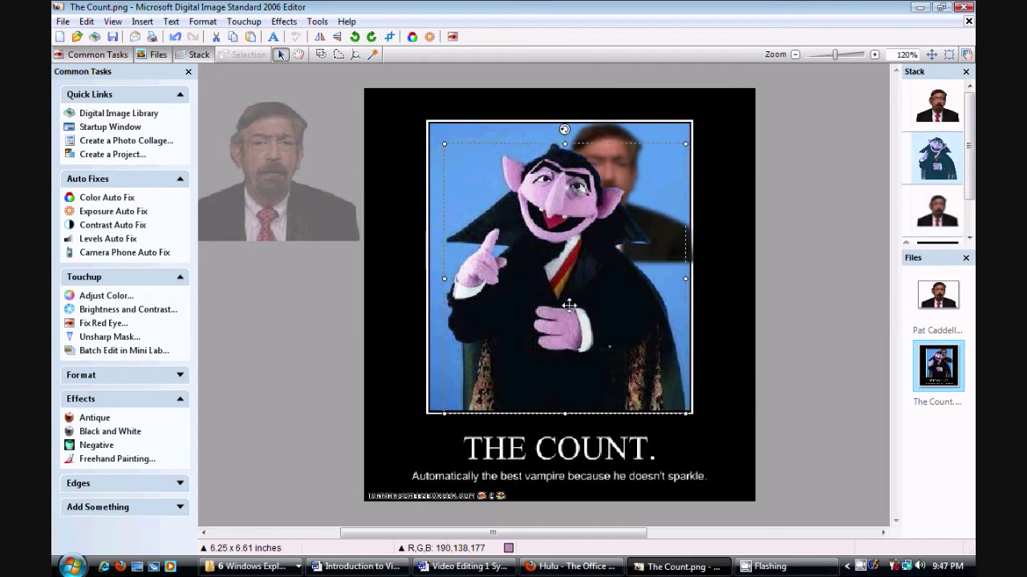
{"action": "left_click_drag", "start_coordinate": [565, 291], "coordinate": [533, 274]}
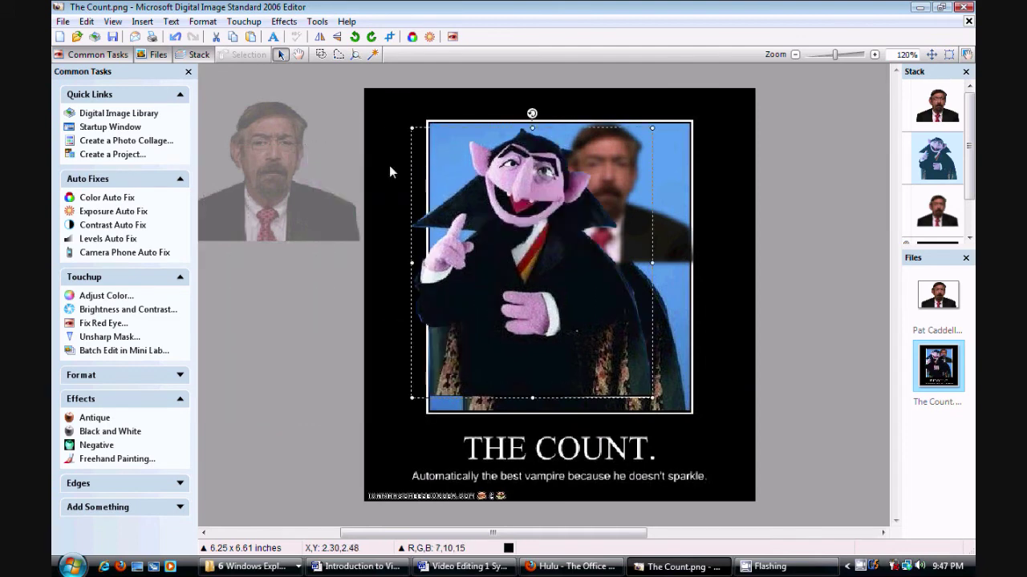
{"action": "left_click", "coordinate": [175, 37]}
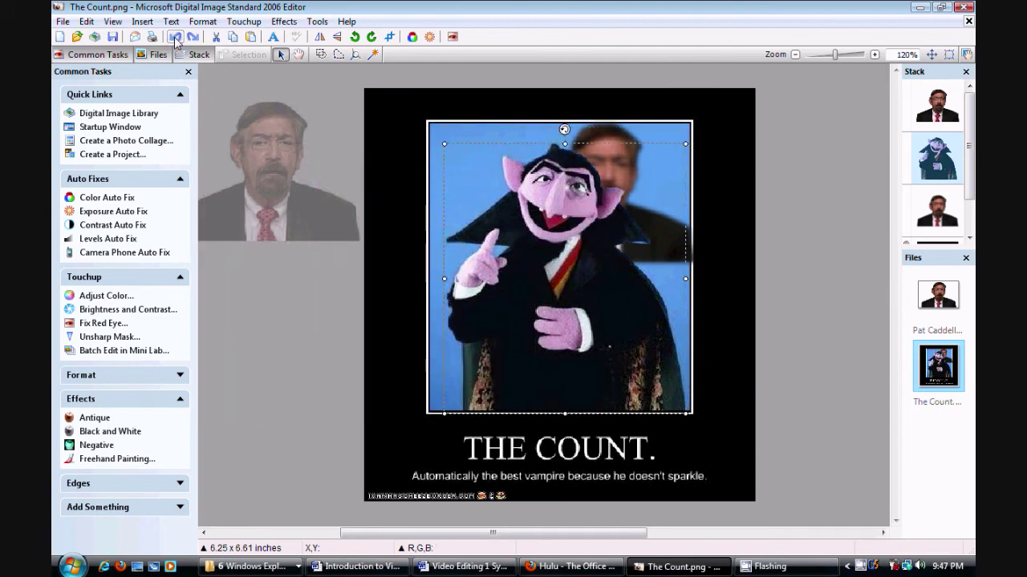
{"action": "right_click", "coordinate": [566, 295]}
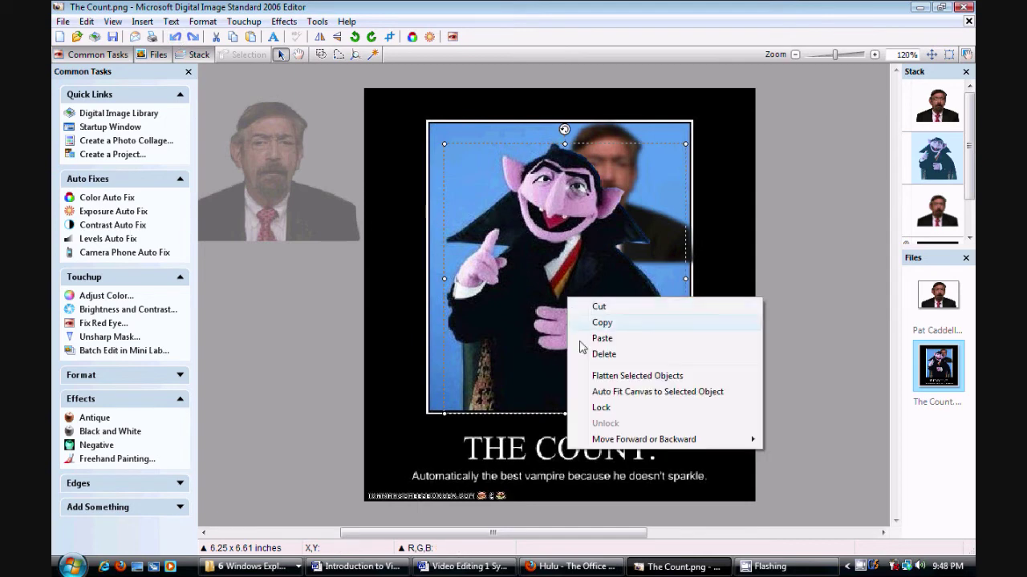
{"action": "left_click", "coordinate": [601, 409]}
Step: Send the blurred man backward behind the Count and position it at the upper right
{"action": "left_click", "coordinate": [642, 223]}
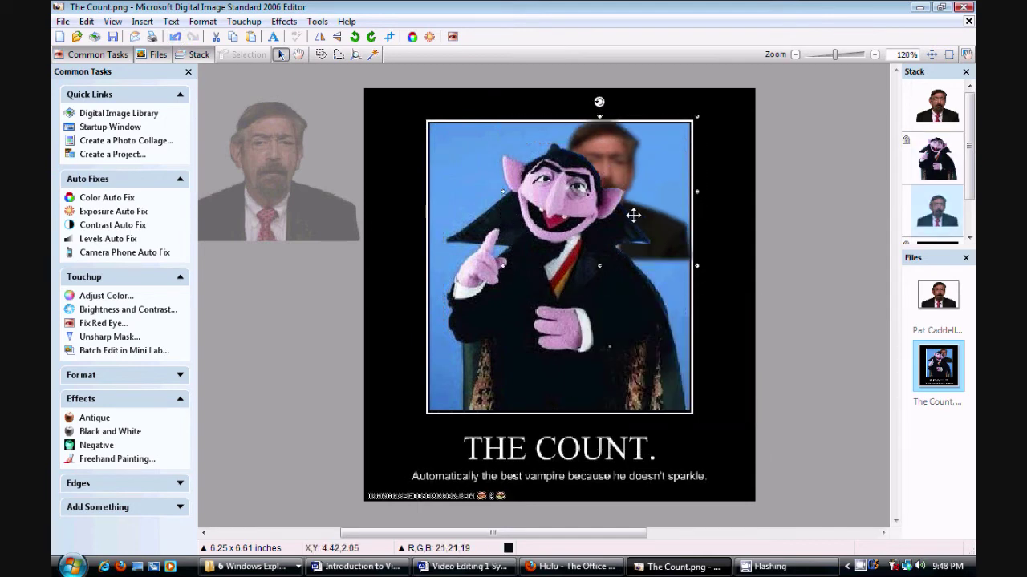
{"action": "left_click_drag", "start_coordinate": [621, 160], "coordinate": [620, 215]}
{"action": "right_click", "coordinate": [612, 219]}
{"action": "mouse_move", "coordinate": [690, 367]}
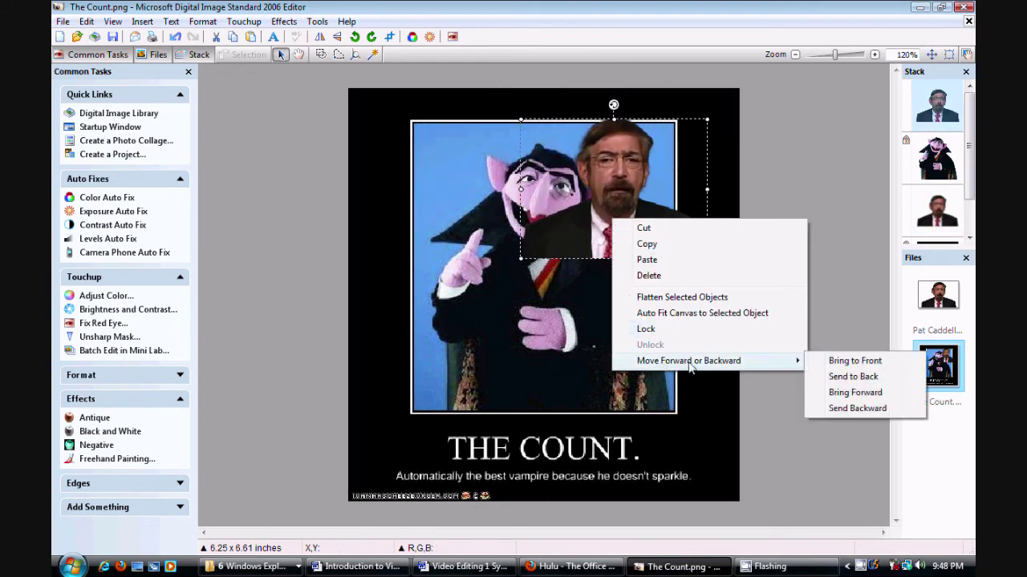
{"action": "left_click", "coordinate": [846, 409]}
{"action": "left_click_drag", "start_coordinate": [669, 236], "coordinate": [423, 182]}
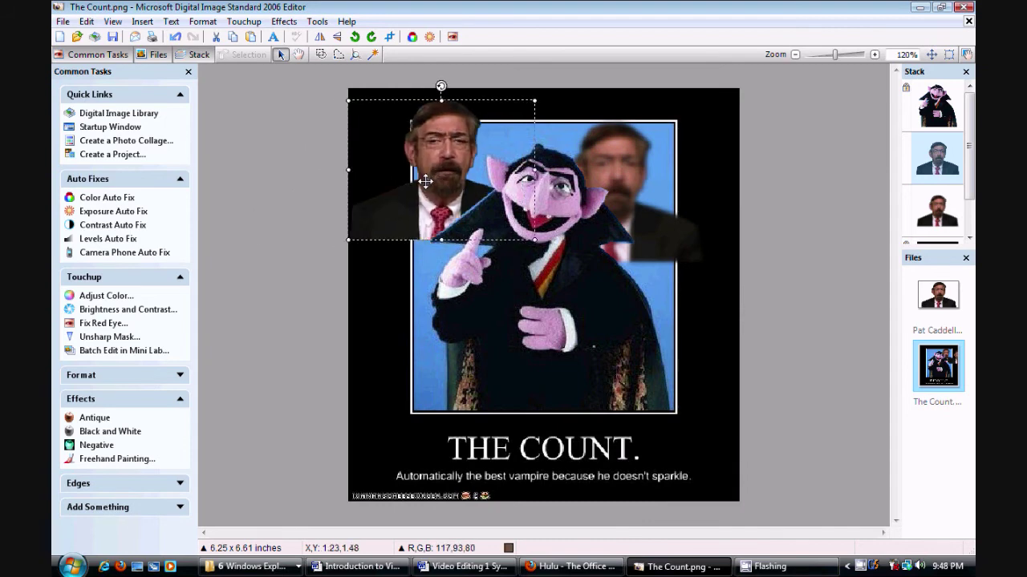
Step: Try saturation and colour balance changes on the man's photo, cancel them, and move it off the poster's left
{"action": "left_click", "coordinate": [106, 295]}
{"action": "left_click_drag", "start_coordinate": [110, 163], "coordinate": [165, 155]}
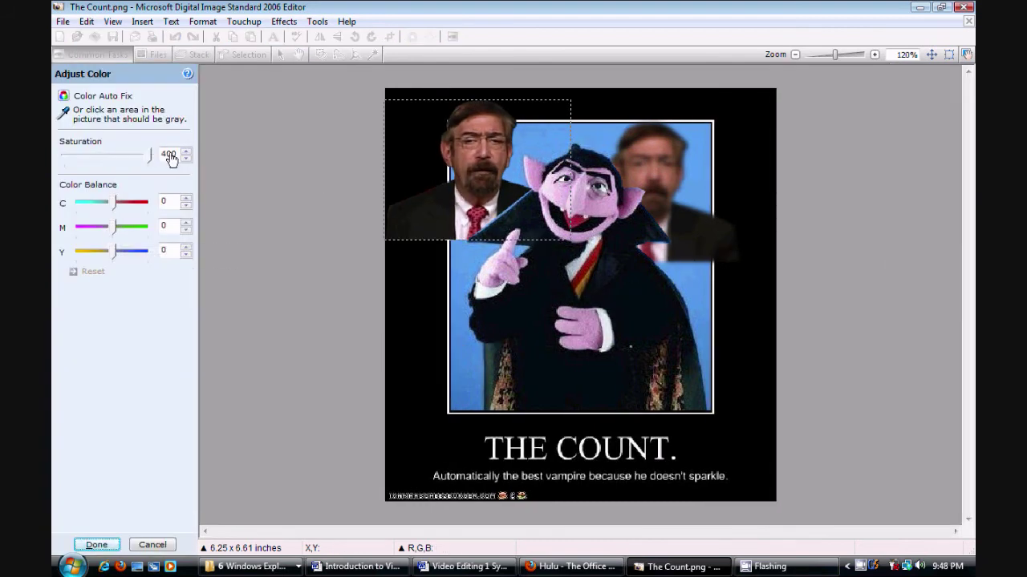
{"action": "left_click_drag", "start_coordinate": [114, 207], "coordinate": [55, 230]}
{"action": "left_click_drag", "start_coordinate": [116, 252], "coordinate": [184, 264]}
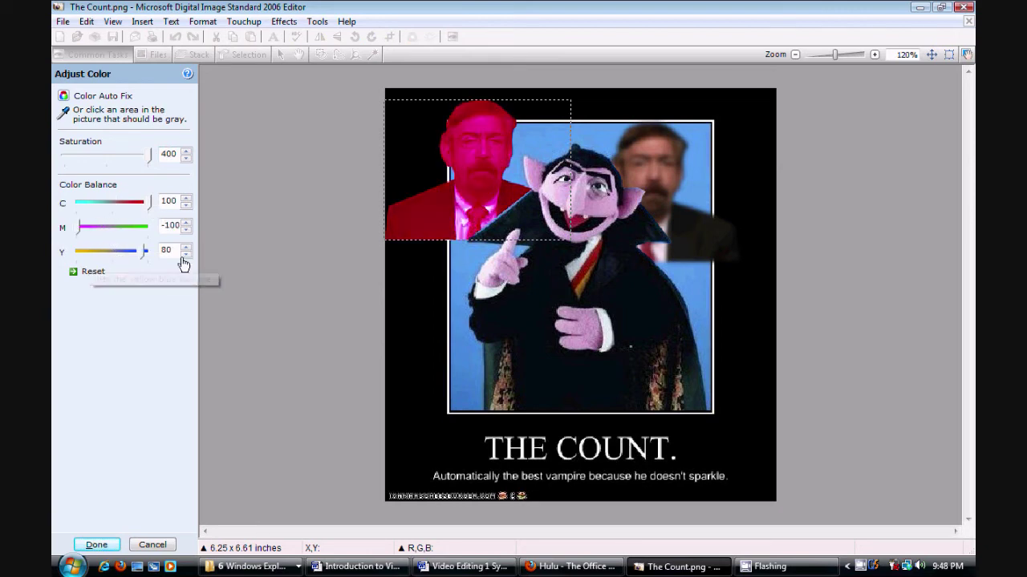
{"action": "left_click", "coordinate": [152, 547]}
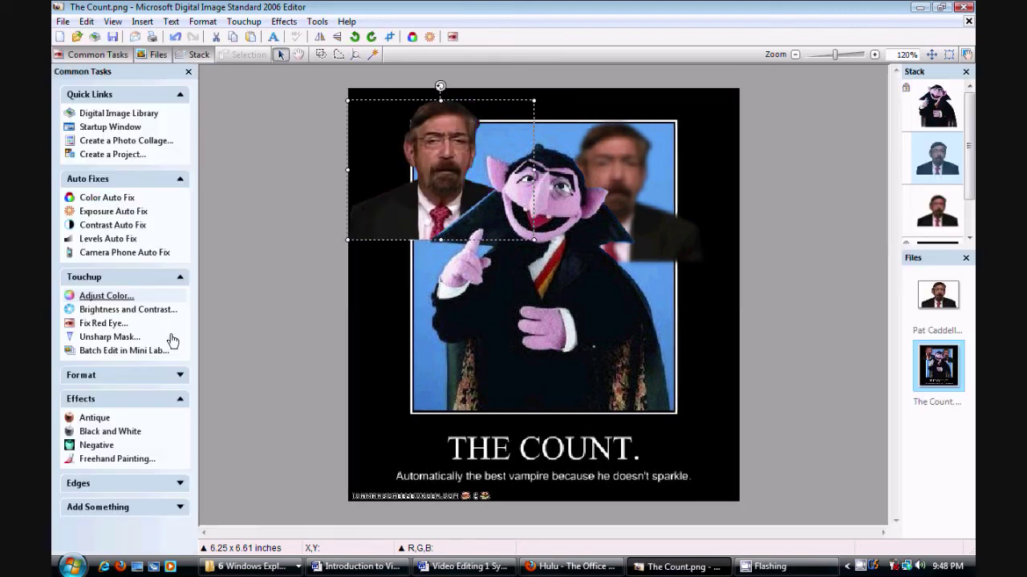
{"action": "left_click_drag", "start_coordinate": [429, 178], "coordinate": [239, 211]}
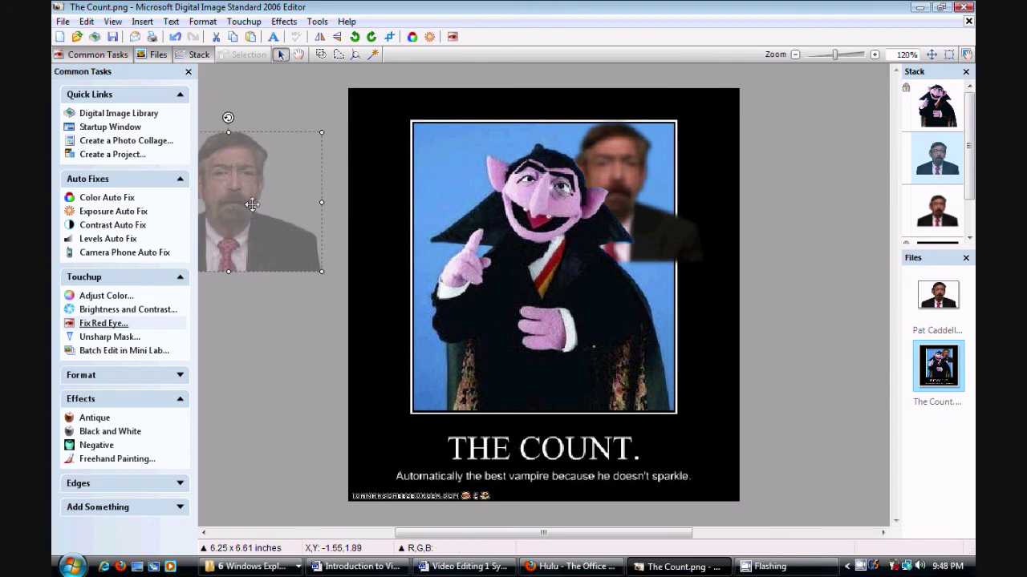
Step: Shrink the sharp man photo and place it at the poster's upper-left corner
{"action": "left_click_drag", "start_coordinate": [252, 205], "coordinate": [349, 220]}
{"action": "left_click", "coordinate": [627, 190]}
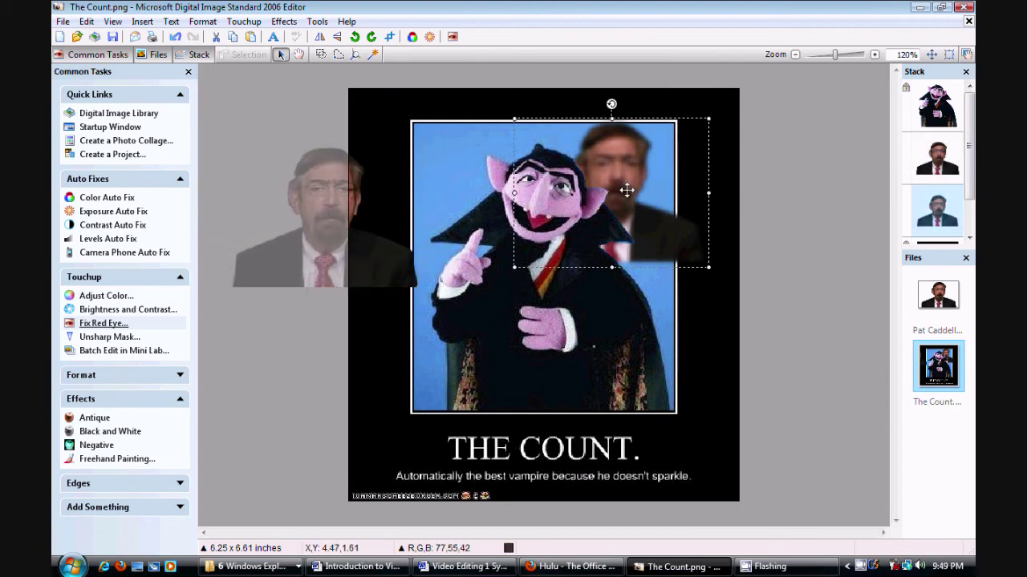
{"action": "left_click_drag", "start_coordinate": [408, 211], "coordinate": [459, 173]}
{"action": "left_click_drag", "start_coordinate": [553, 103], "coordinate": [438, 174]}
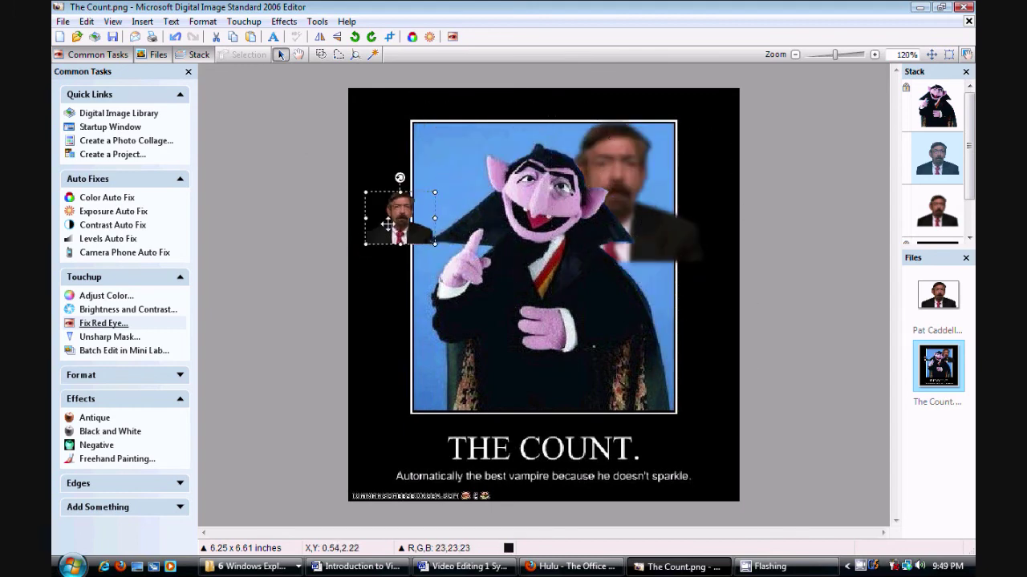
{"action": "left_click_drag", "start_coordinate": [389, 225], "coordinate": [444, 150]}
Step: Bring the small photo to the front, fit it into the corner, and nudge the blurred man left
{"action": "right_click", "coordinate": [445, 150]}
{"action": "mouse_move", "coordinate": [513, 298]}
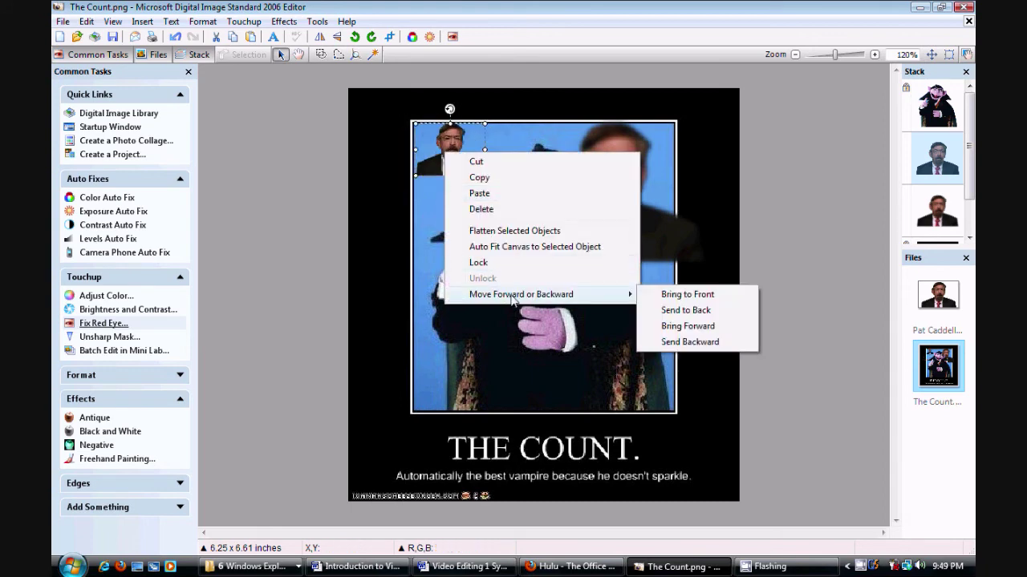
{"action": "left_click", "coordinate": [672, 297]}
{"action": "mouse_move", "coordinate": [433, 160]}
{"action": "left_mouse_down"}
{"action": "mouse_move", "coordinate": [468, 166]}
{"action": "mouse_move", "coordinate": [430, 161]}
{"action": "left_mouse_up"}
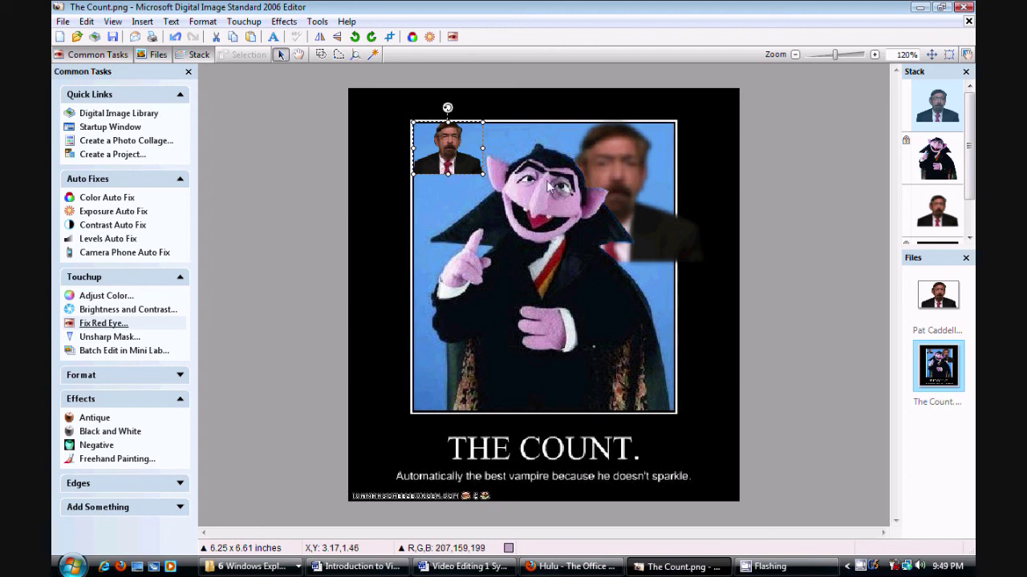
{"action": "left_click_drag", "start_coordinate": [642, 181], "coordinate": [613, 174]}
Step: Save the poster as 'The Count 2.png' in PNG format
{"action": "left_click", "coordinate": [63, 21]}
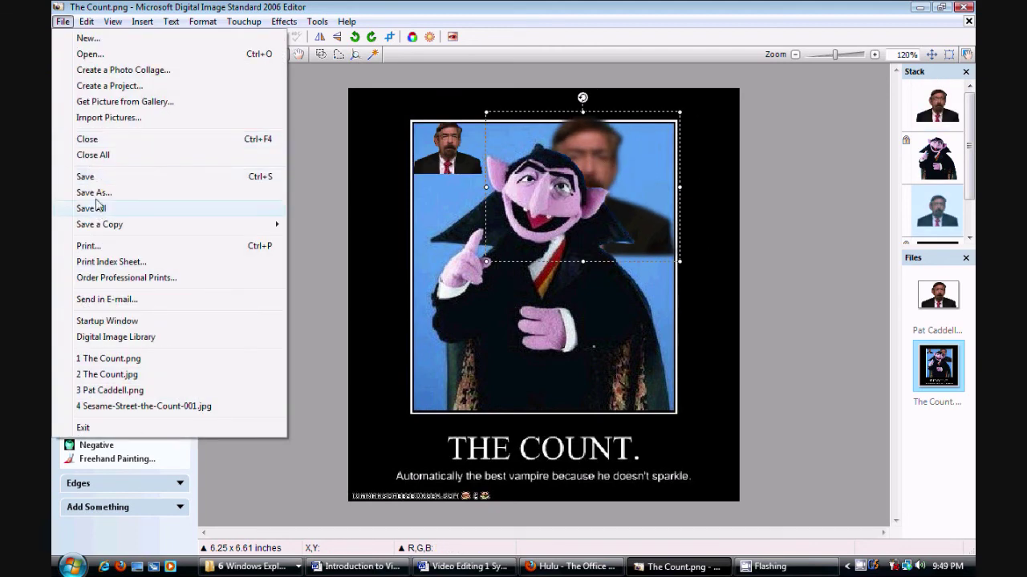
{"action": "left_click", "coordinate": [97, 194]}
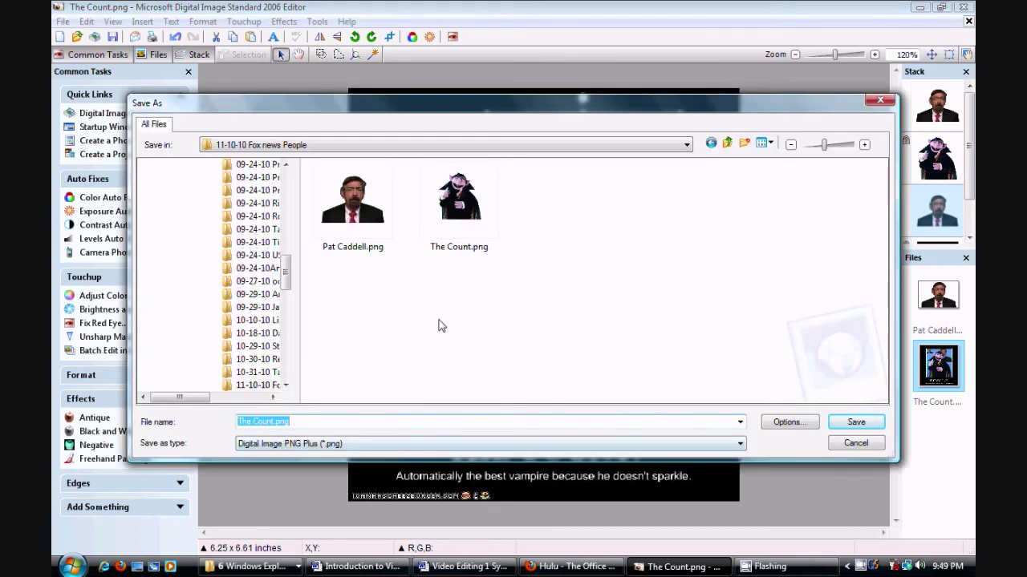
{"action": "left_click", "coordinate": [582, 444]}
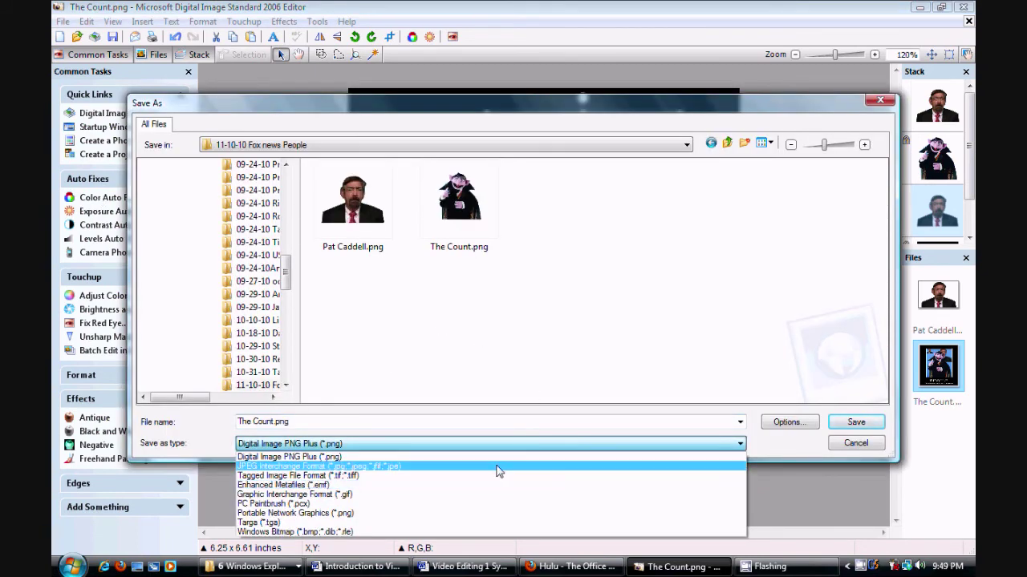
{"action": "left_click", "coordinate": [487, 459]}
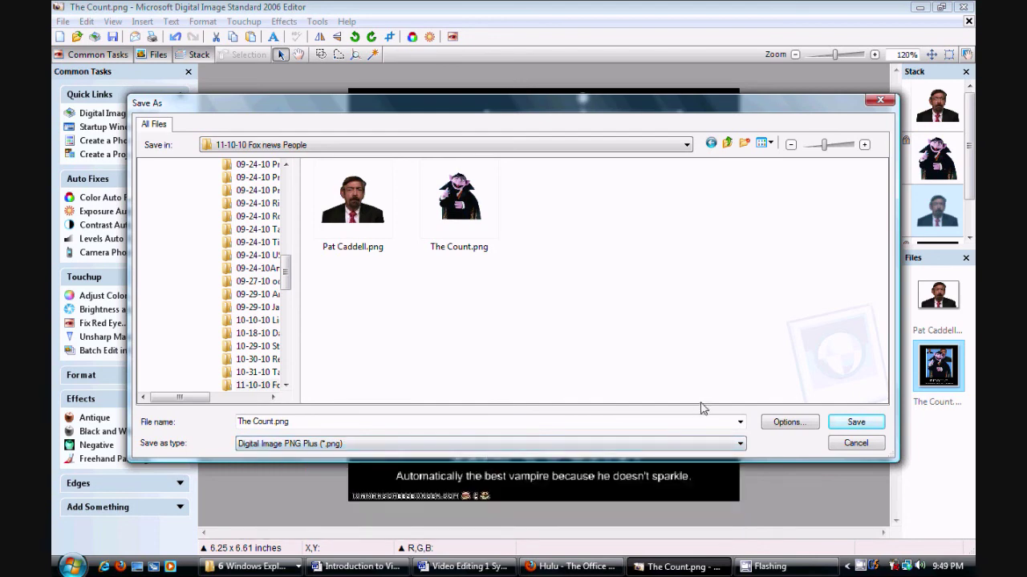
{"action": "triple_click", "coordinate": [273, 422]}
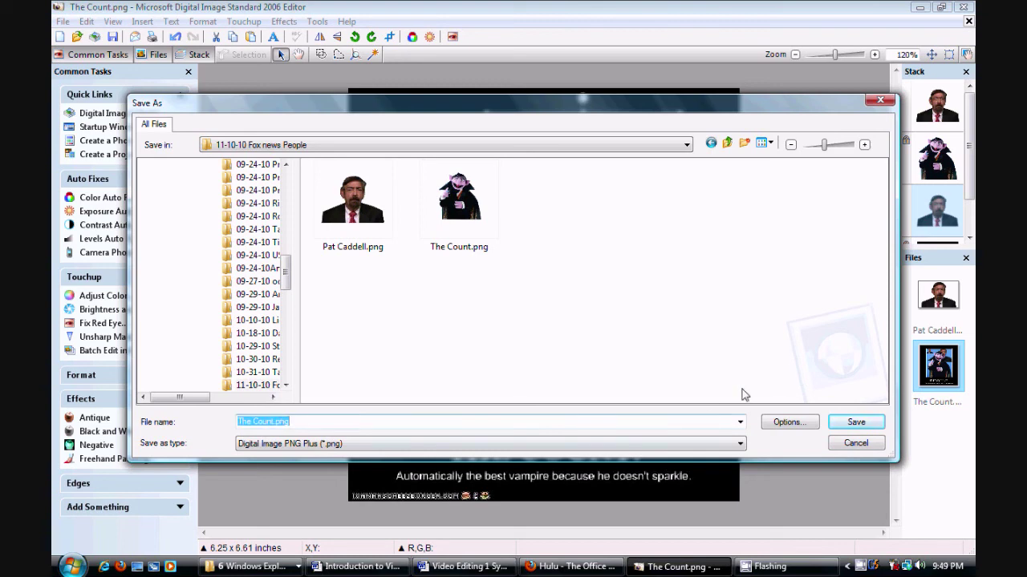
{"action": "key", "text": "End"}
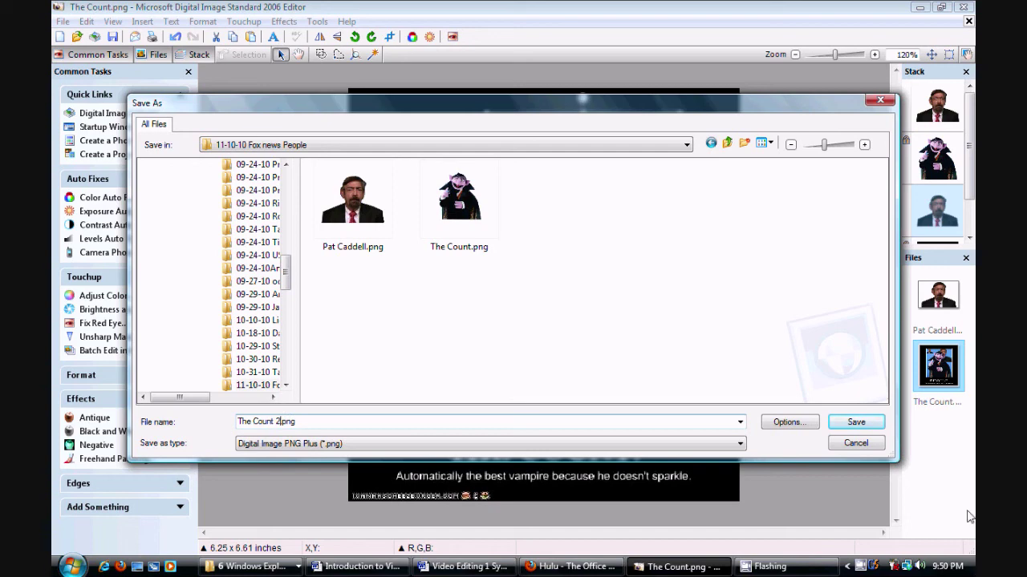
{"action": "left_click", "coordinate": [856, 422]}
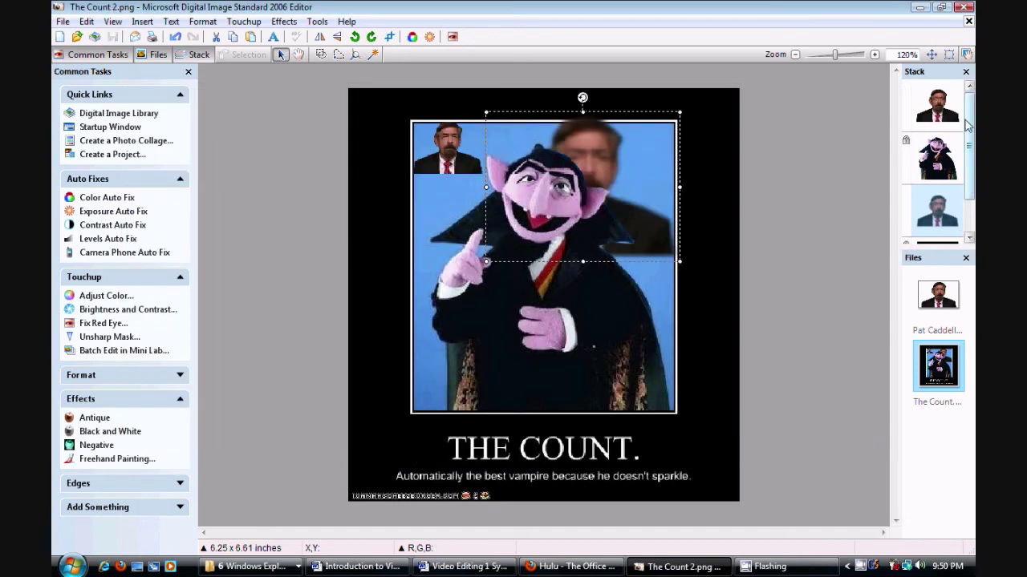
{"action": "left_click", "coordinate": [944, 167]}
{"action": "left_click", "coordinate": [930, 112]}
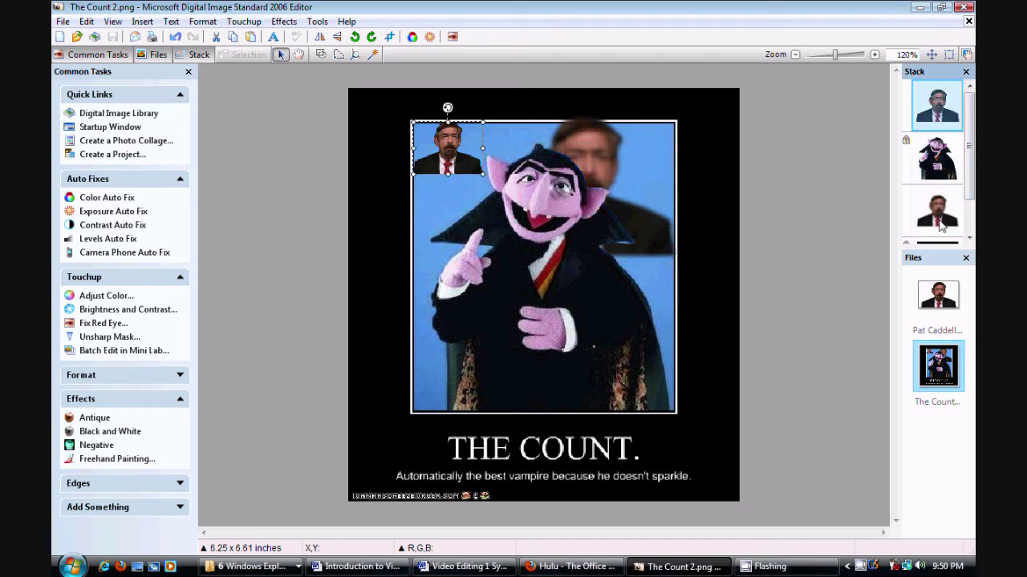
{"action": "left_click", "coordinate": [941, 227]}
{"action": "scroll", "coordinate": [941, 227], "scroll_direction": "down", "scroll_amount": 1}
{"action": "left_click", "coordinate": [939, 221]}
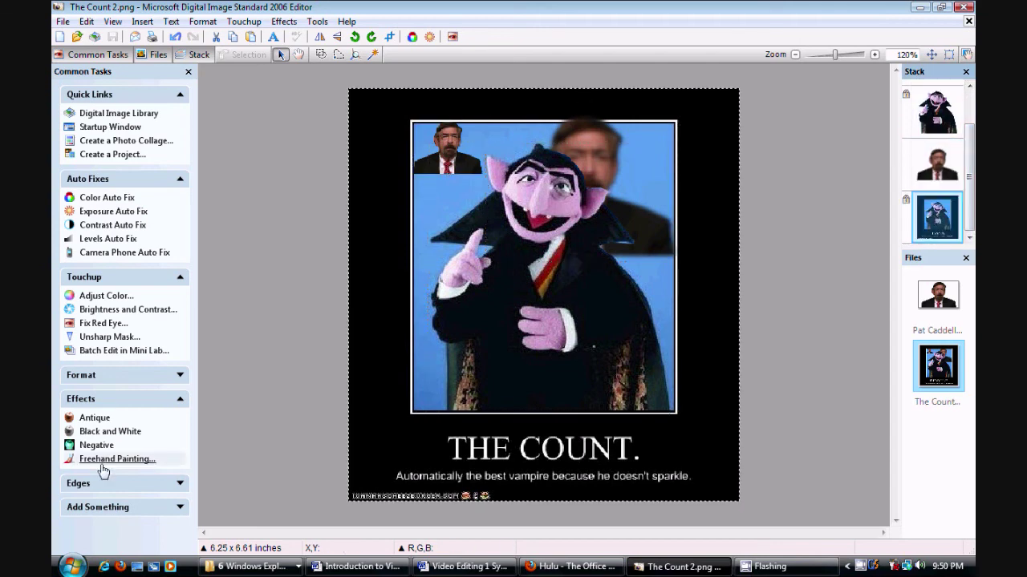
{"action": "left_click", "coordinate": [103, 466]}
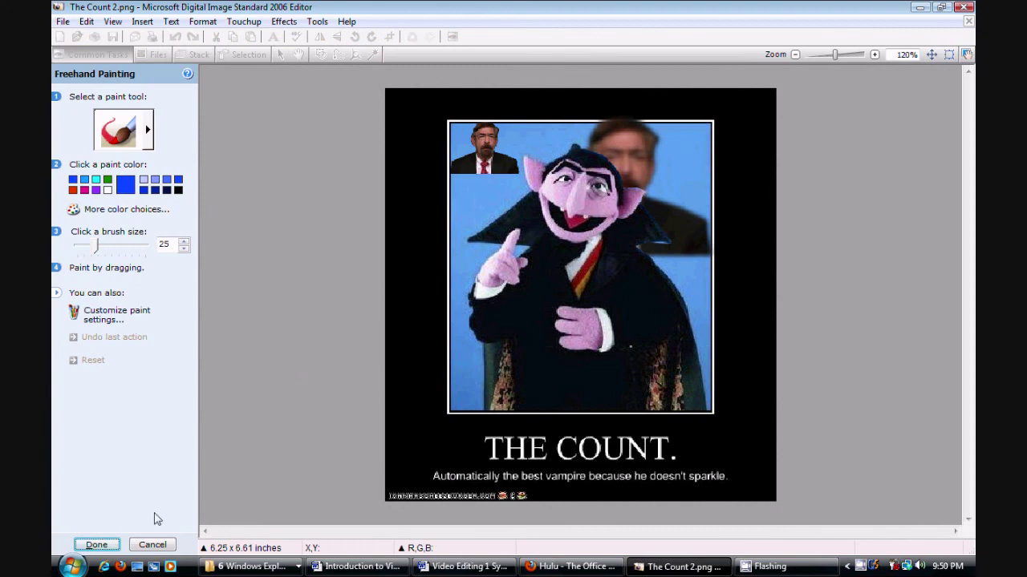
{"action": "left_click", "coordinate": [152, 545]}
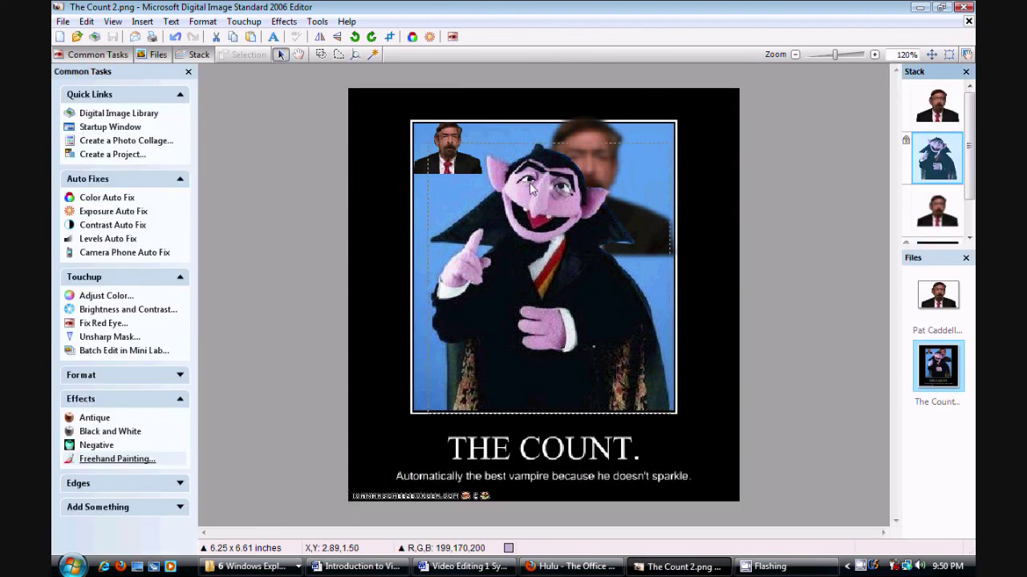
{"action": "scroll", "coordinate": [944, 207], "scroll_direction": "down", "scroll_amount": 1}
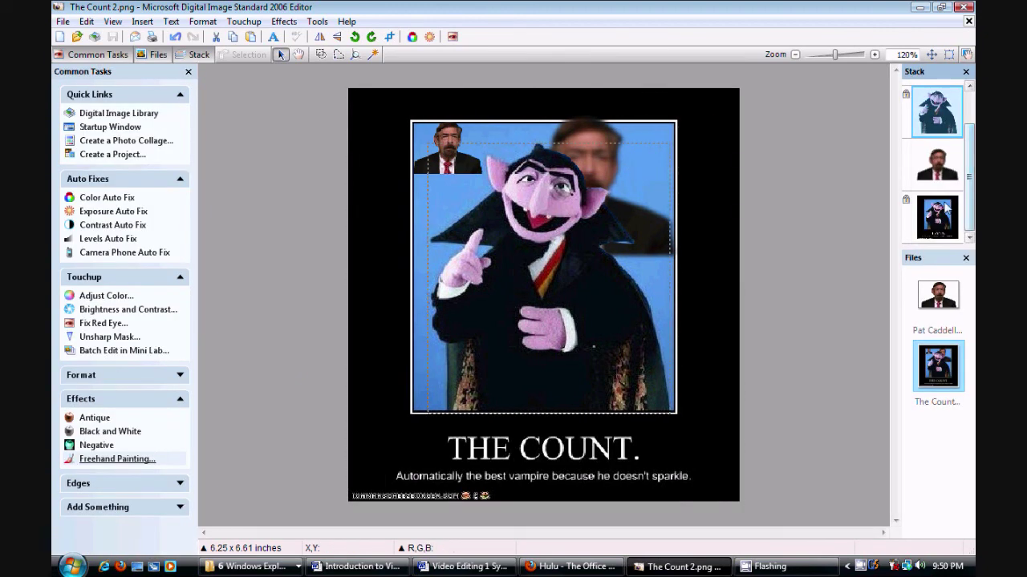
{"action": "left_click", "coordinate": [935, 170]}
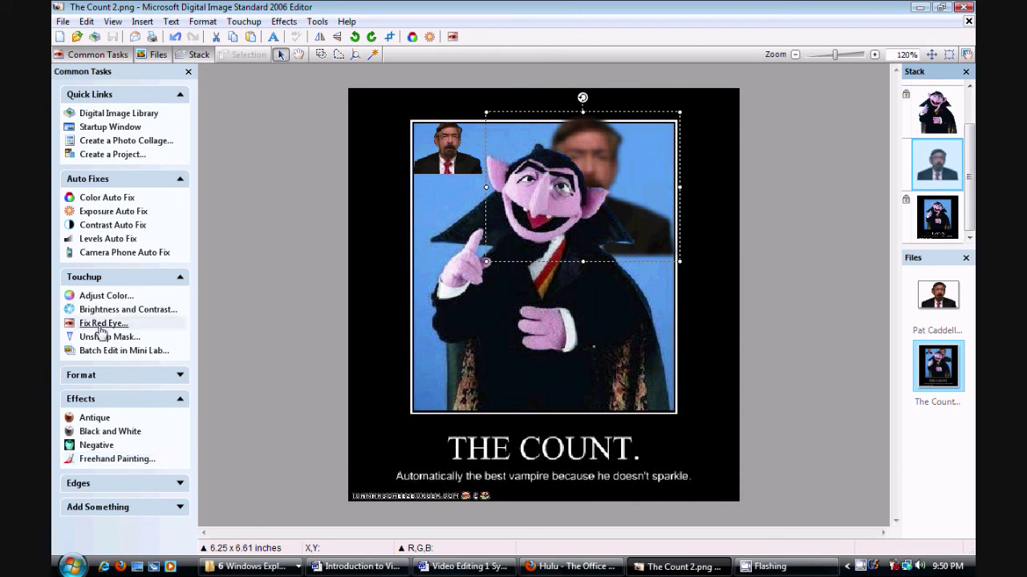
{"action": "left_click", "coordinate": [105, 463]}
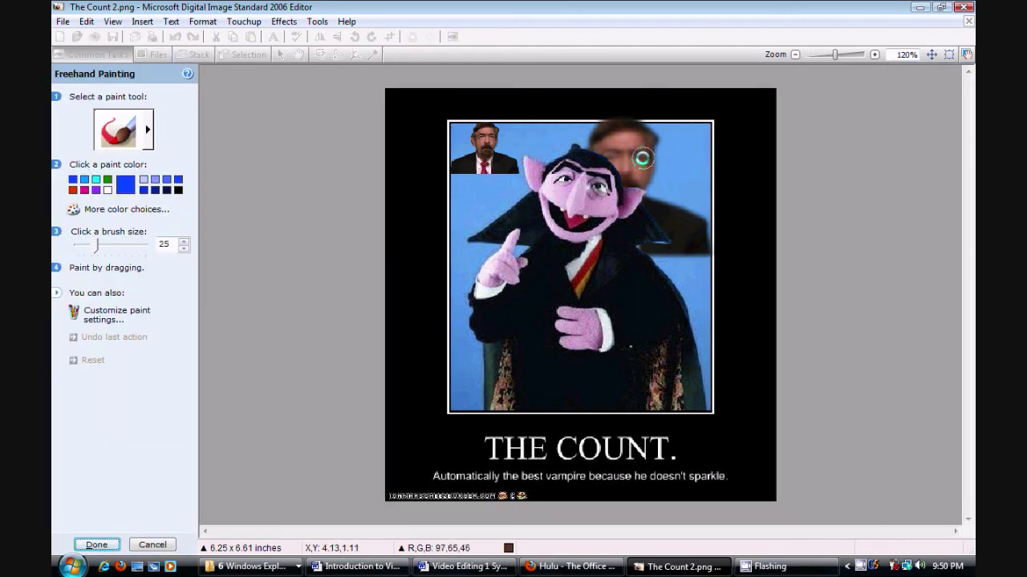
{"action": "mouse_move", "coordinate": [641, 156]}
{"action": "left_mouse_down"}
{"action": "mouse_move", "coordinate": [528, 217]}
{"action": "mouse_move", "coordinate": [661, 181]}
{"action": "mouse_move", "coordinate": [514, 128]}
{"action": "left_mouse_up"}
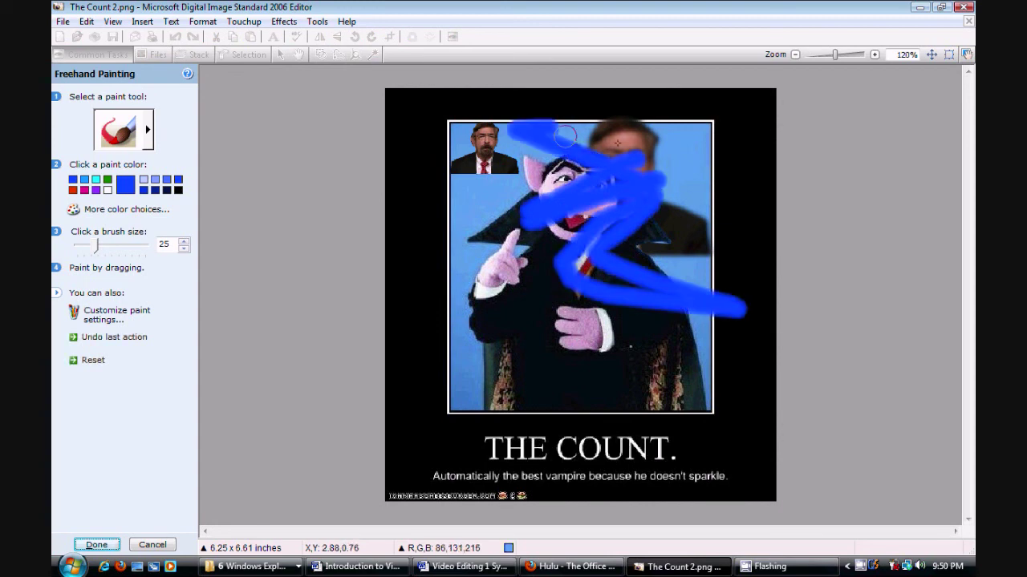
{"action": "left_click", "coordinate": [96, 545]}
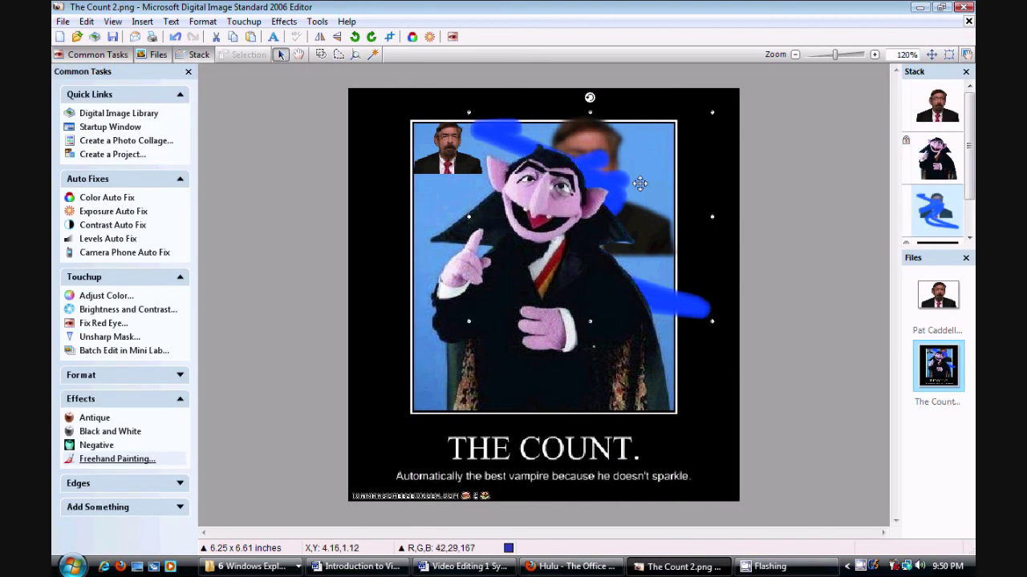
{"action": "left_click_drag", "start_coordinate": [637, 184], "coordinate": [374, 119]}
{"action": "left_click_drag", "start_coordinate": [605, 184], "coordinate": [634, 184]}
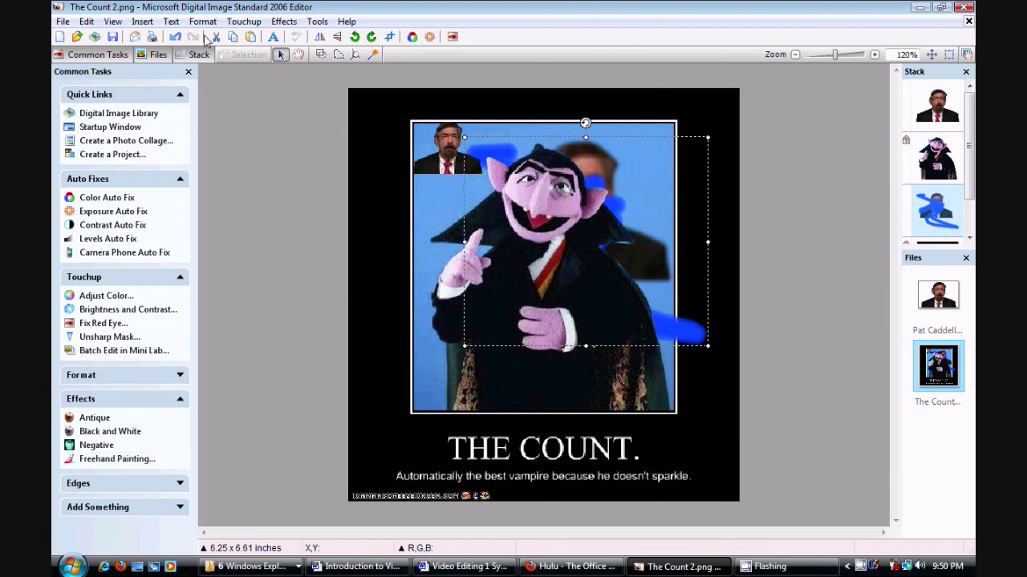
{"action": "left_click", "coordinate": [176, 37]}
{"action": "left_click", "coordinate": [176, 37]}
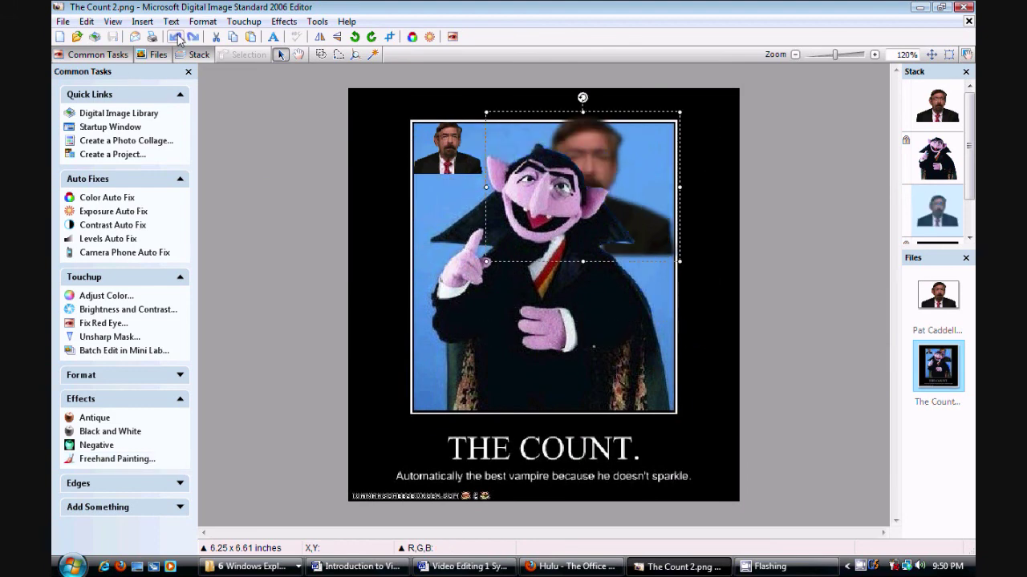
{"action": "left_click", "coordinate": [245, 177]}
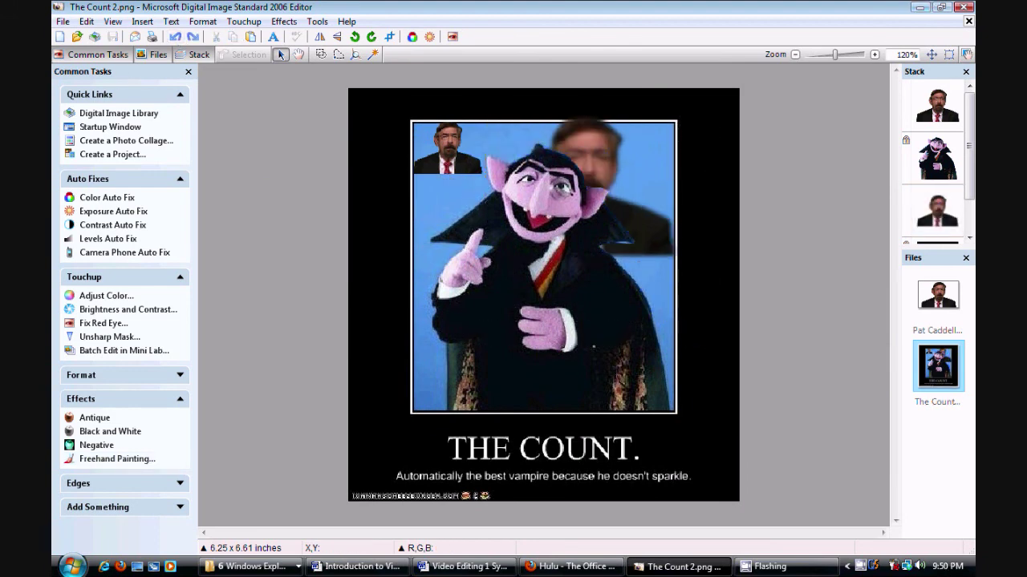
{"action": "mouse_move", "coordinate": [771, 571]}
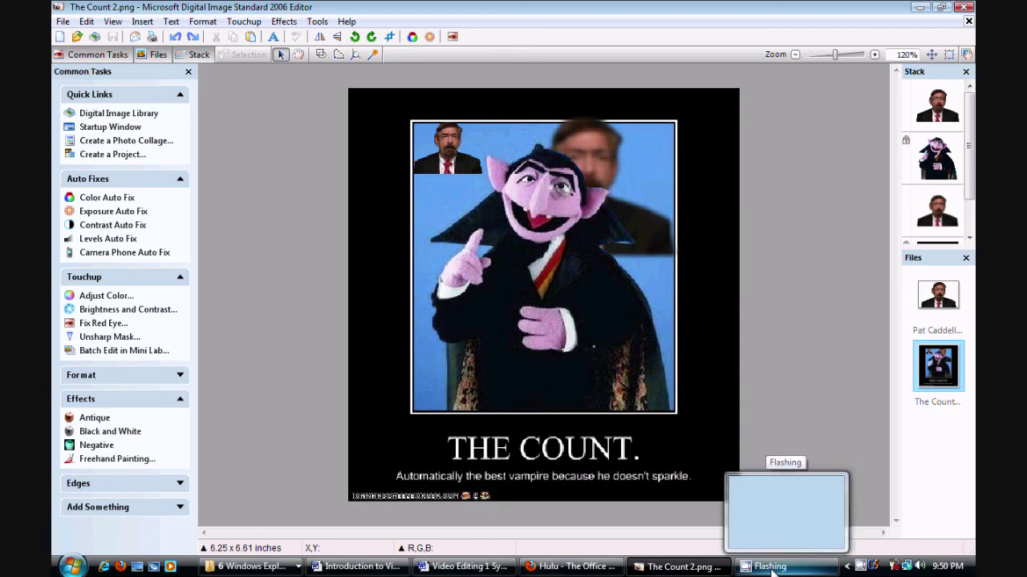